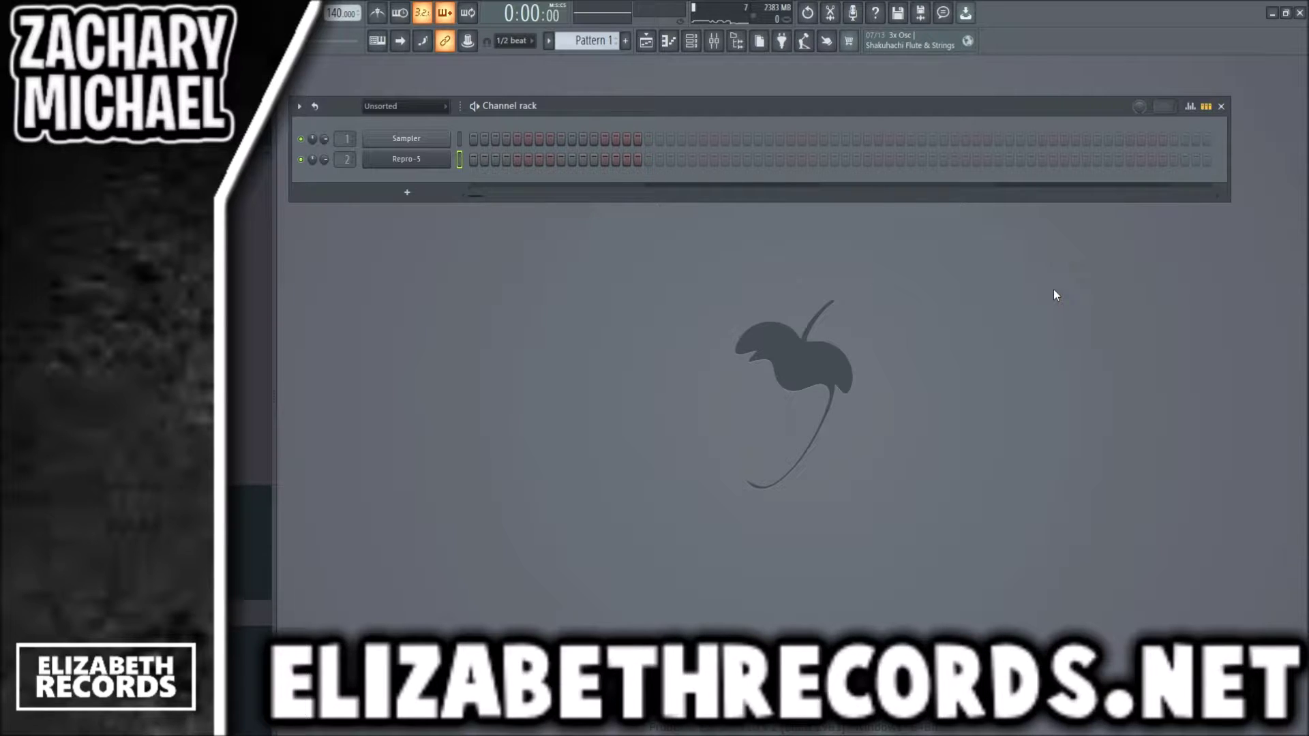
Open the Repro-5 synth and show the presets in the Magic REPRO-5 user bank.
left_click(406, 159)
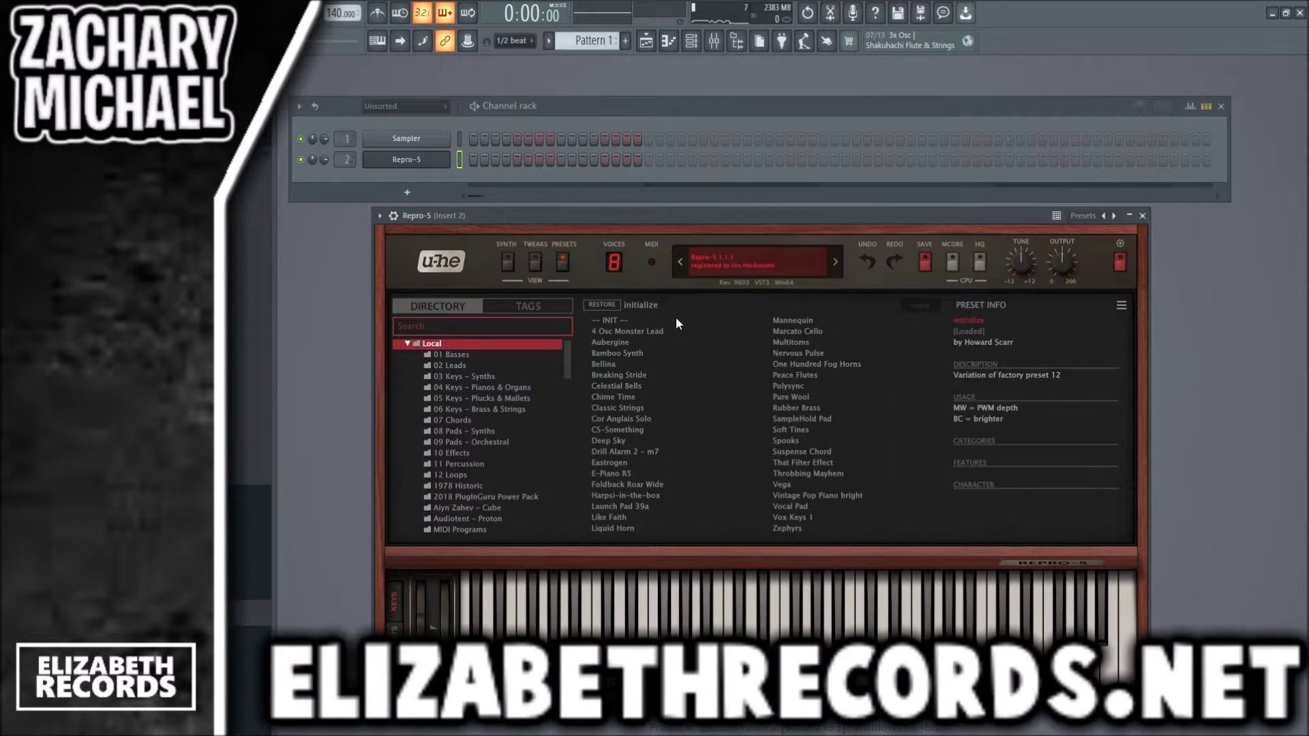
left_click_drag(570, 360, 567, 394)
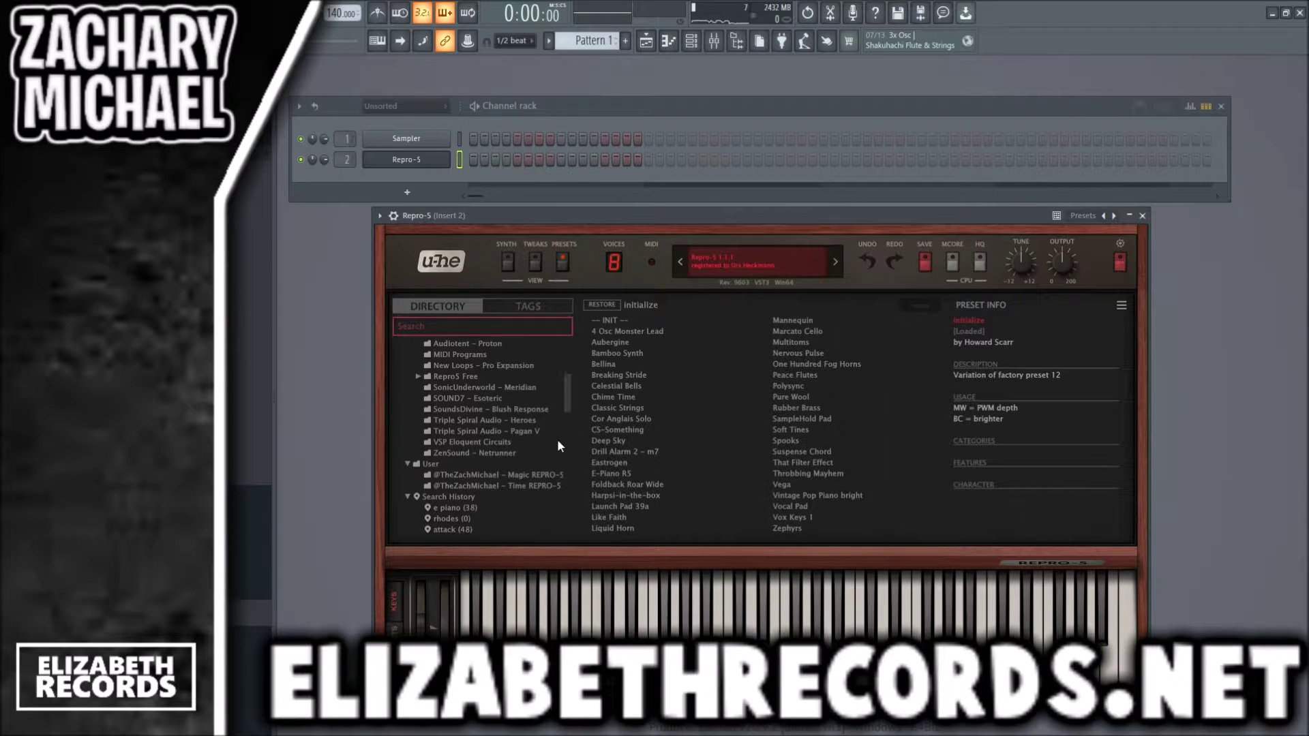
left_click(549, 476)
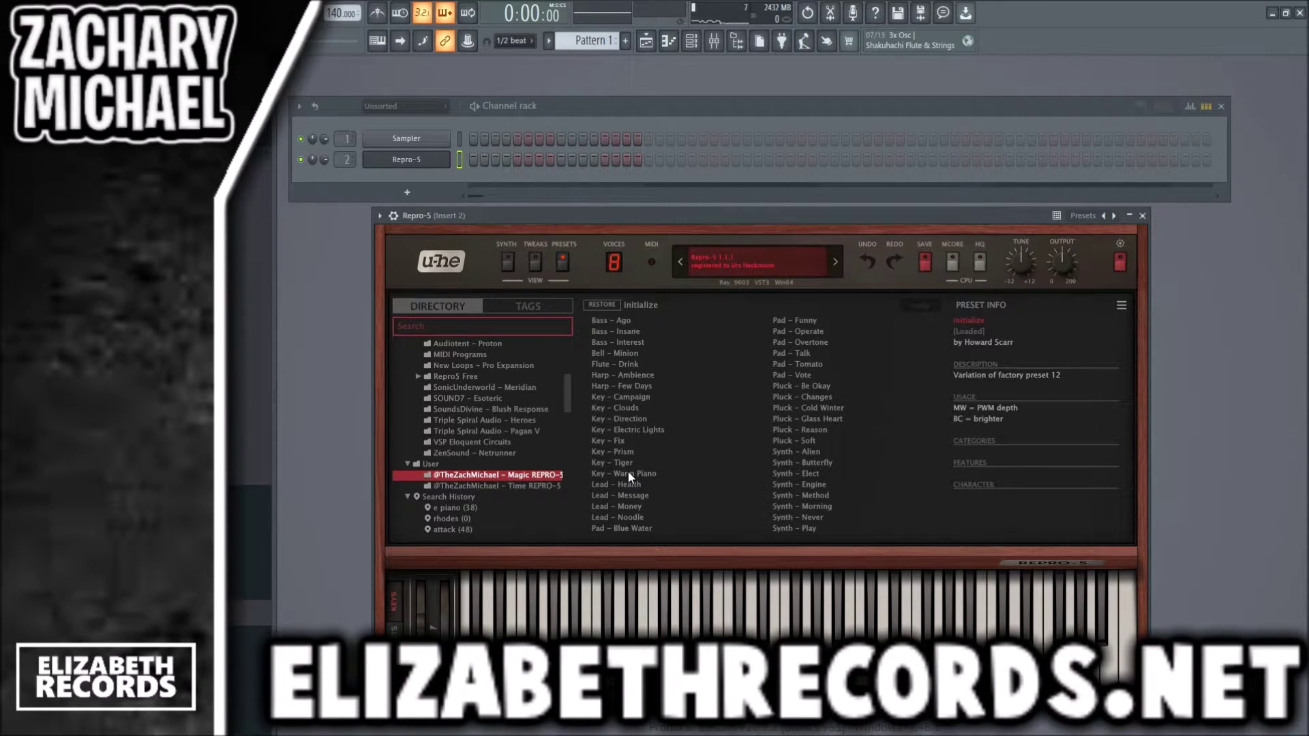
Audition the harp presets and the pluck presets from Be Okay to Soft in the Magic REPRO-5 bank.
left_click(641, 385)
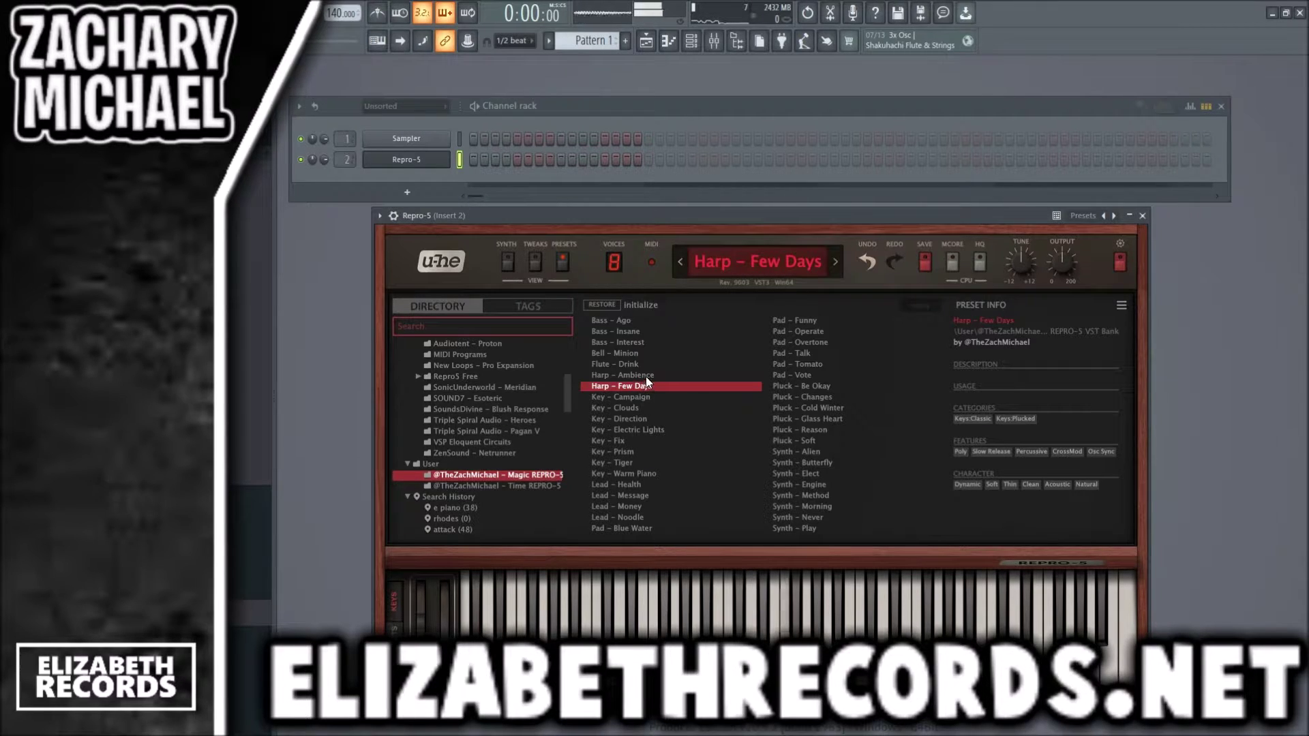
left_click(644, 376)
left_click(652, 386)
left_click(819, 417)
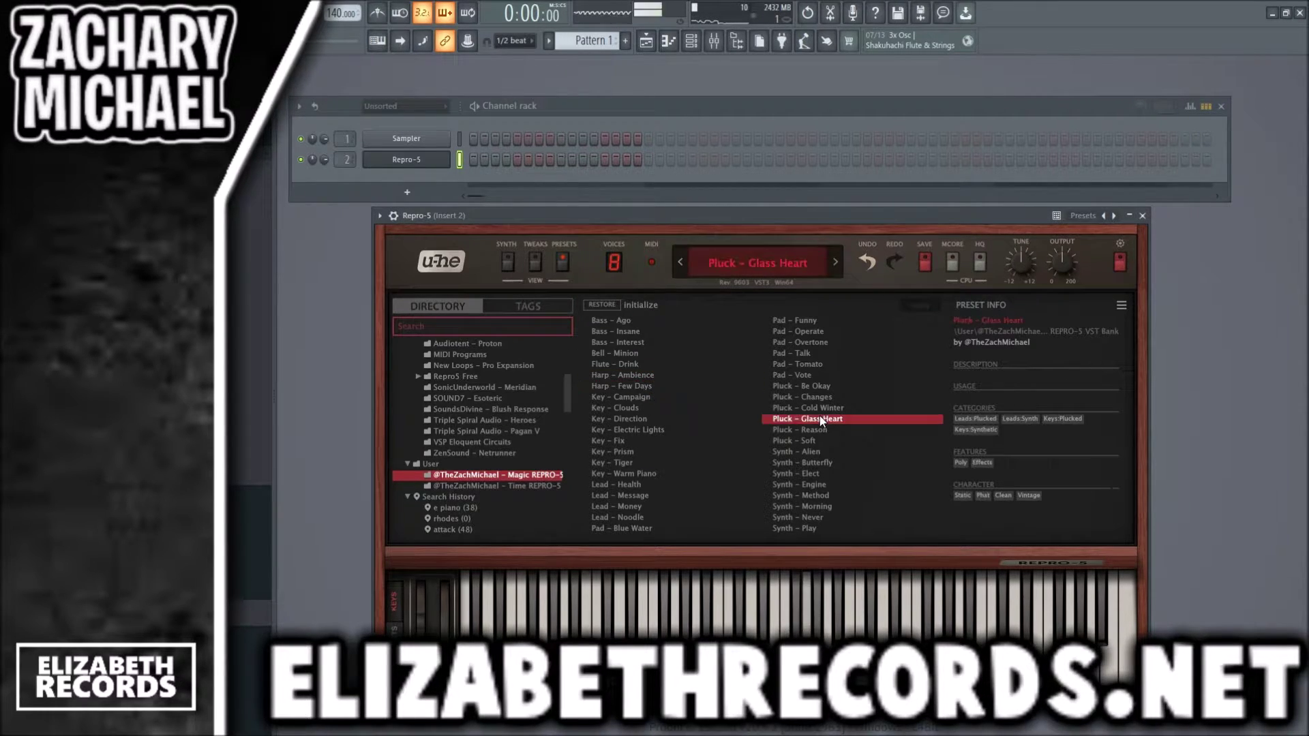
left_click(817, 408)
left_click(819, 396)
left_click(821, 386)
left_click(828, 429)
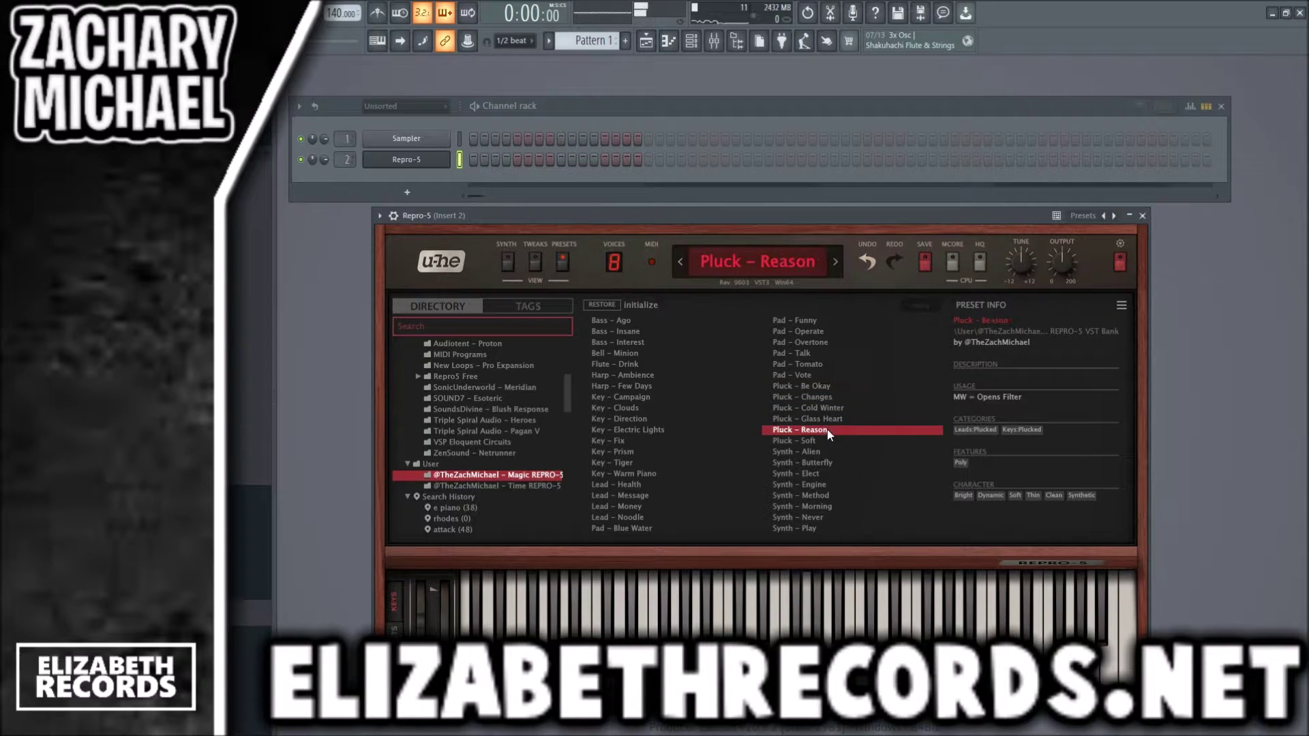
left_click(829, 440)
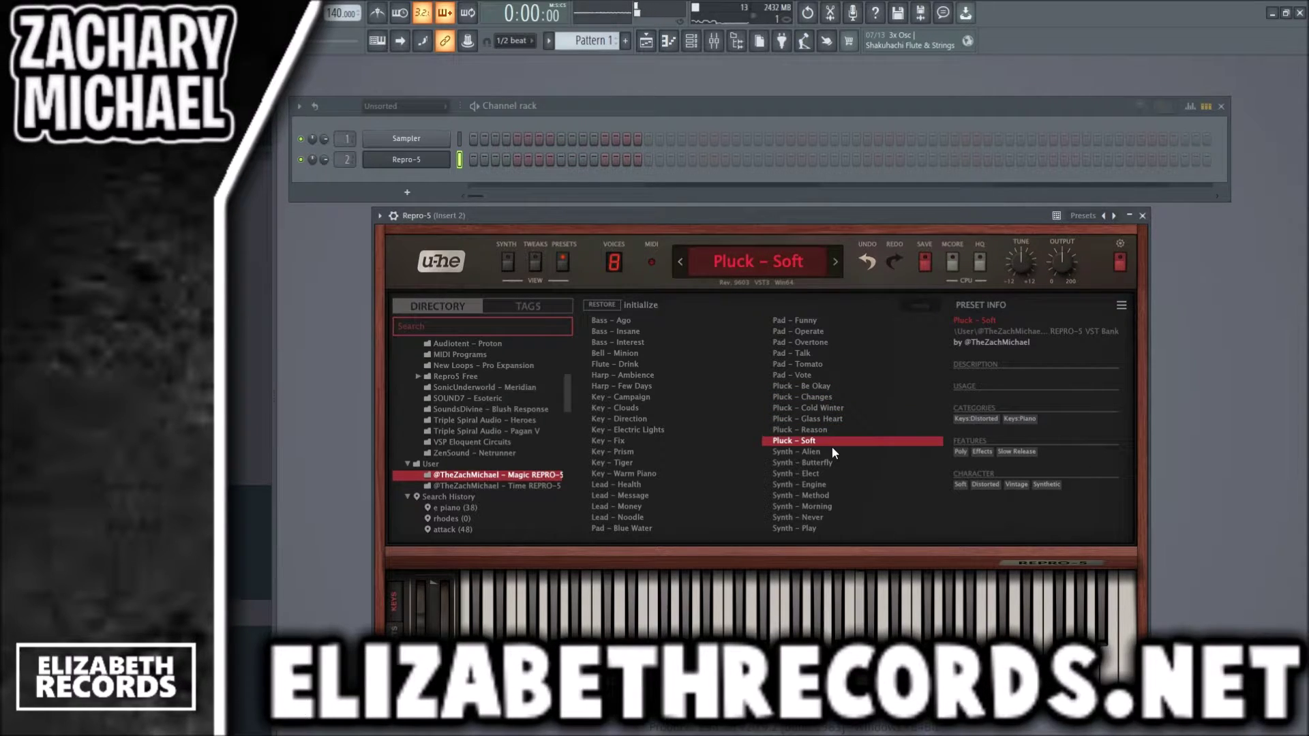
Load the Harp – Few Days preset in Repro-5 and close the synth window.
left_click(635, 376)
left_click(640, 387)
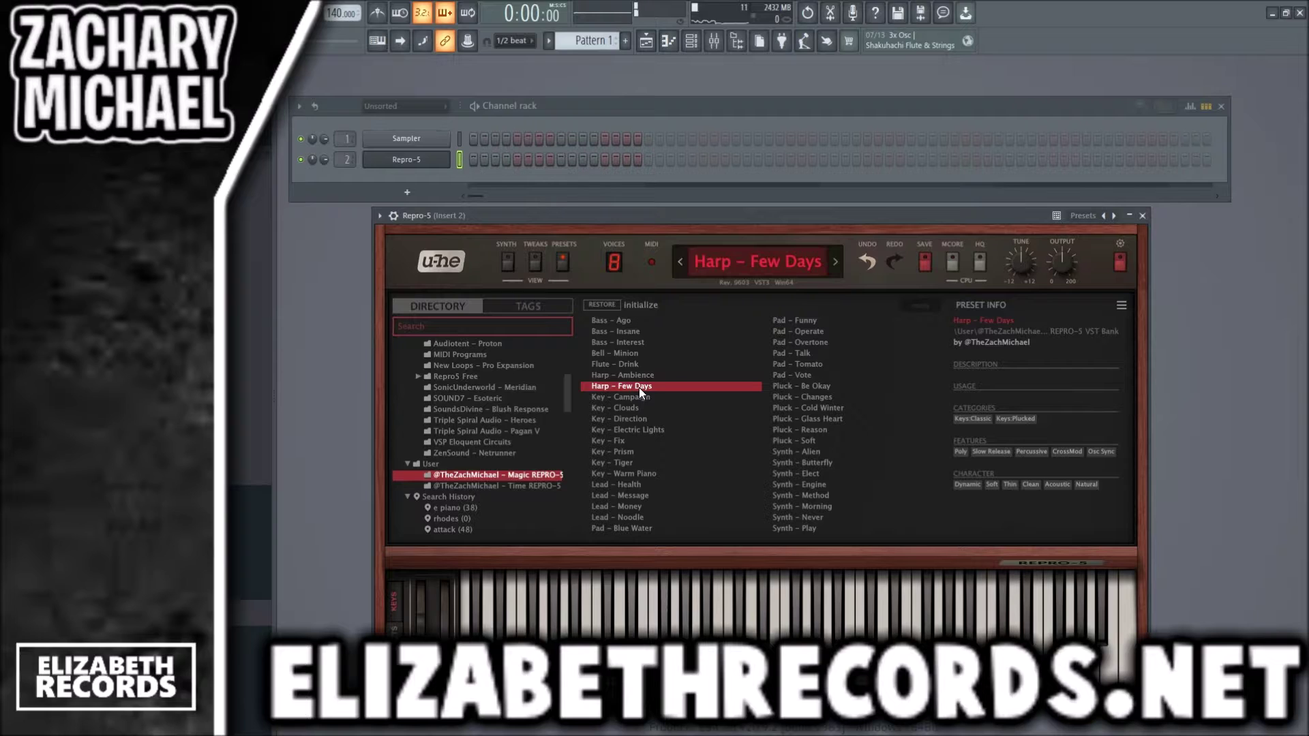
left_click(1141, 215)
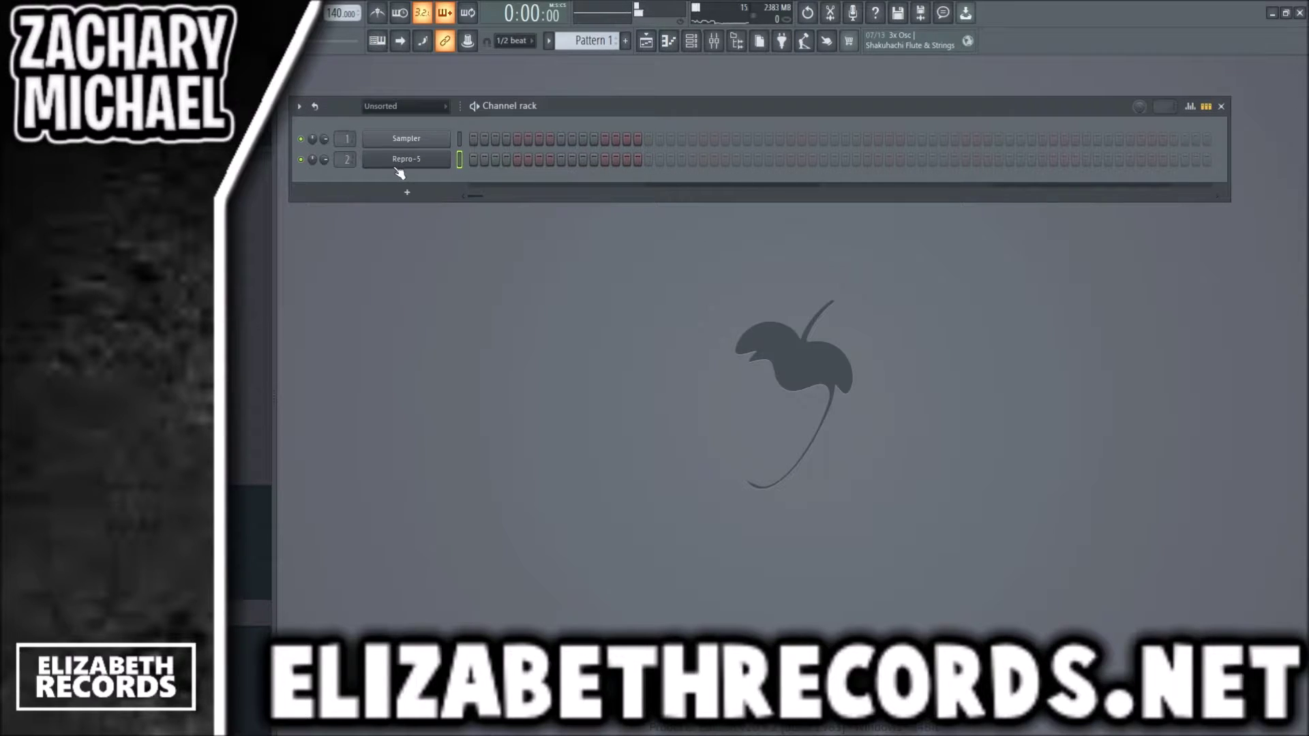
Open the Repro-5 piano roll and set the project tempo to 151 BPM.
key("g")
key("F7")
left_click_drag(339, 14, 339, 8)
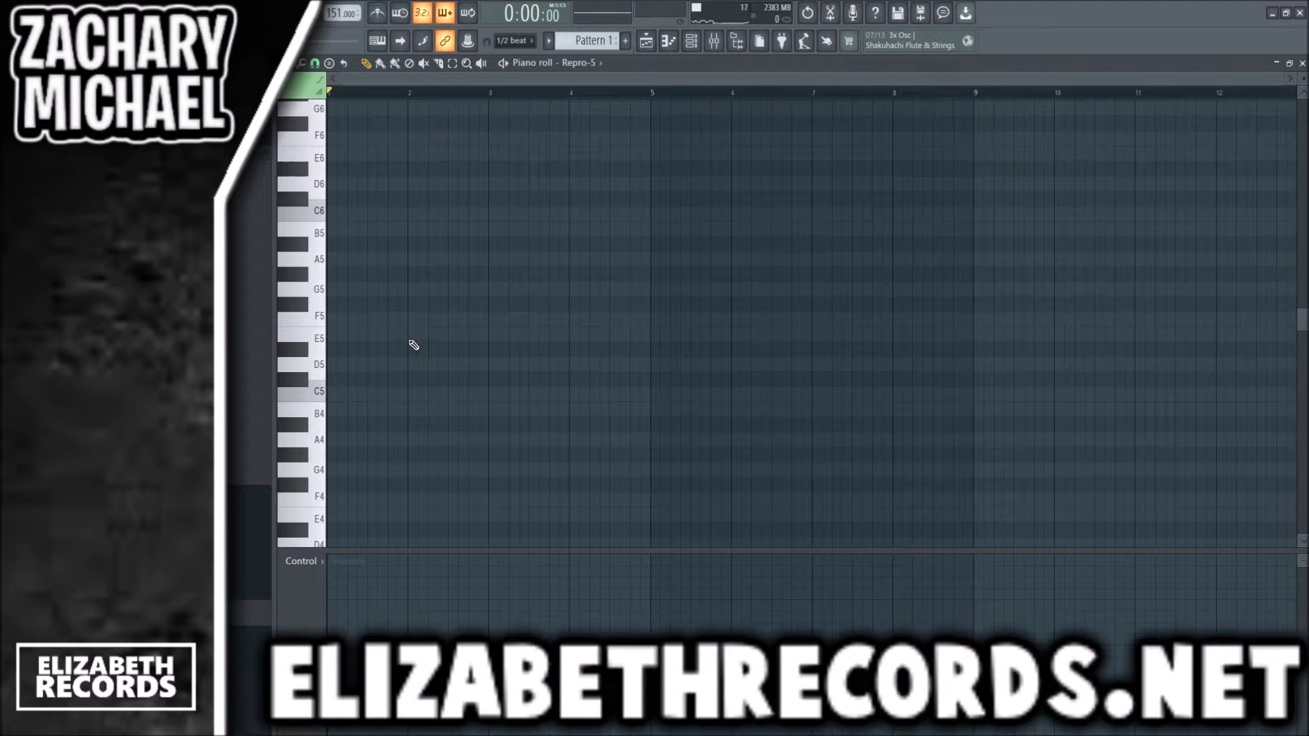
Paste the scale guide notes into the Sampler channel's piano roll and stretch them to run into bar 8.
key("F7")
left_click(460, 139)
key("F7")
key("ctrl+v")
left_click_drag(666, 257, 954, 259)
Copy the Sampler's scale guide notes into the octaves above and below to cover the full working range.
key("ctrl+c")
key("ctrl+v")
key("ctrl+Up")
left_click_drag(616, 387, 379, 143)
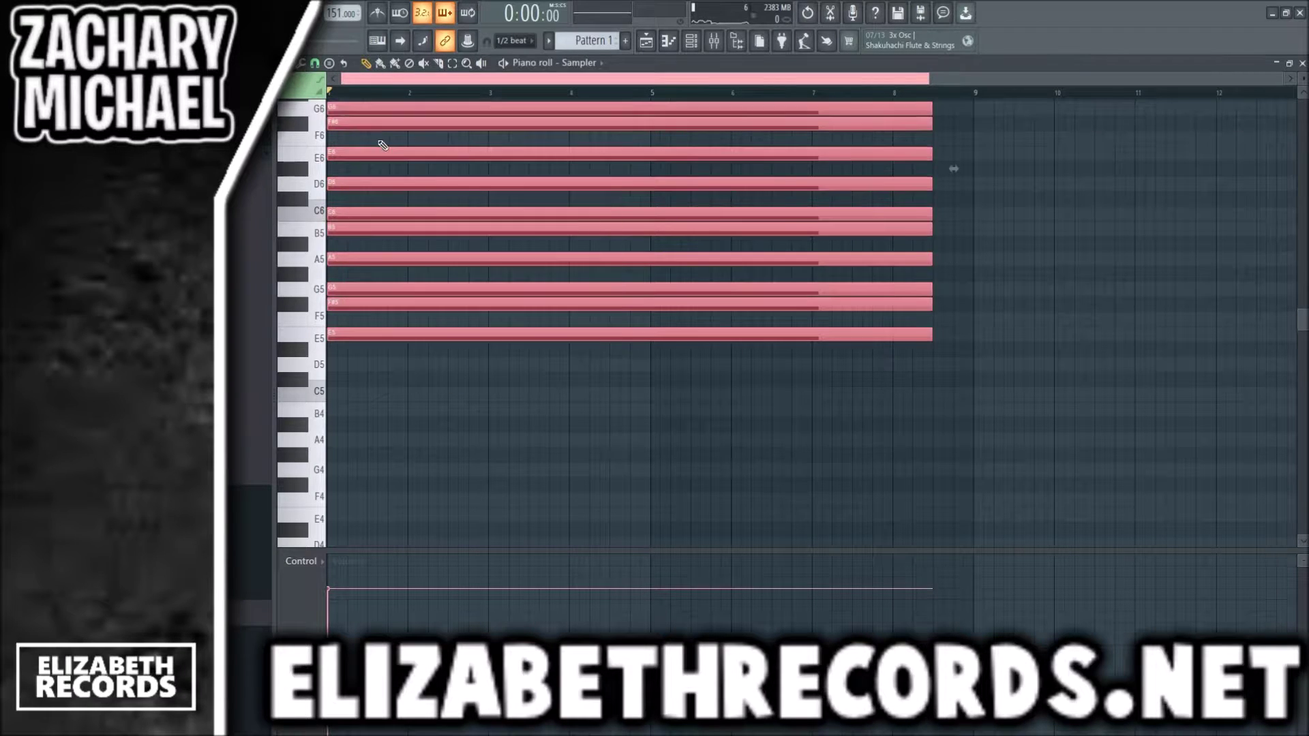
key("ctrl+c")
key("ctrl+v")
key("ctrl+Down")
scroll(385, 123, "up", 3)
left_click_drag(511, 350, 453, 287)
key("ctrl+c")
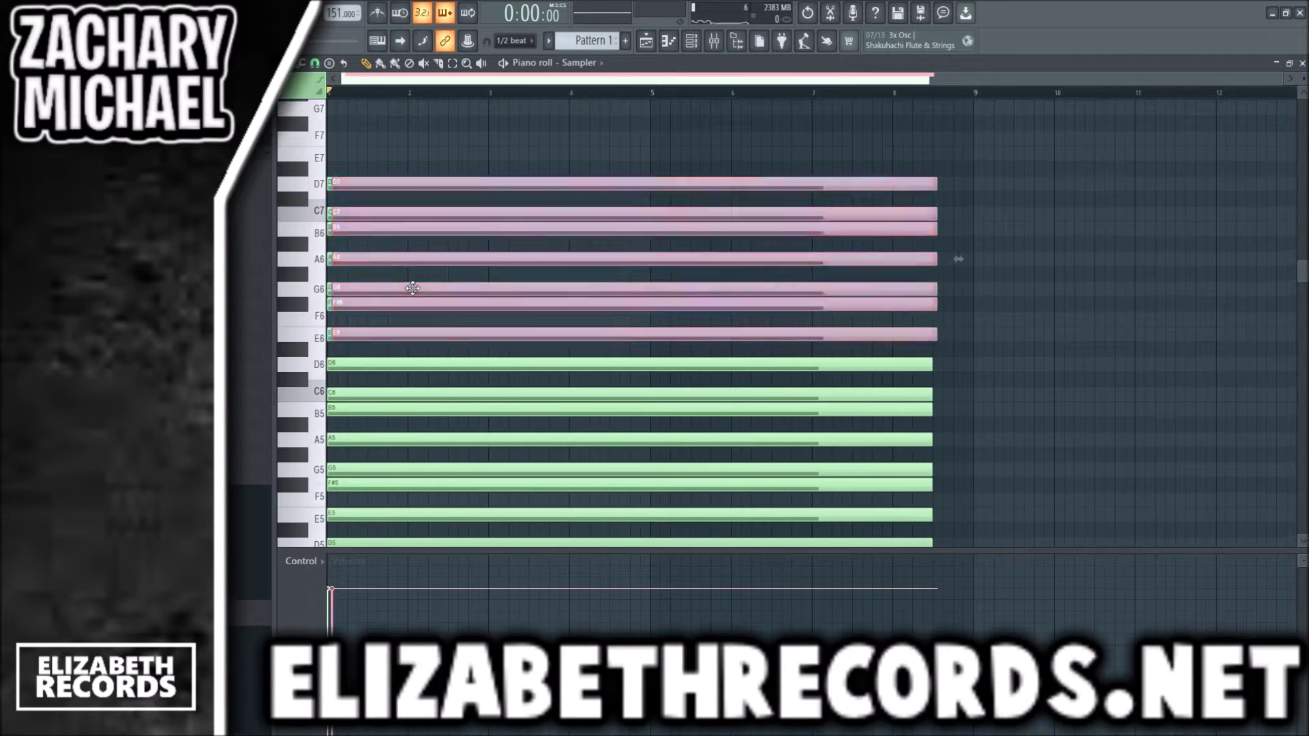
key("ctrl+v")
key("ctrl+Up")
In the Repro-5 piano roll, place a B4 note at the start and shorten it to about one and a half beats.
key("F7")
left_click(475, 159)
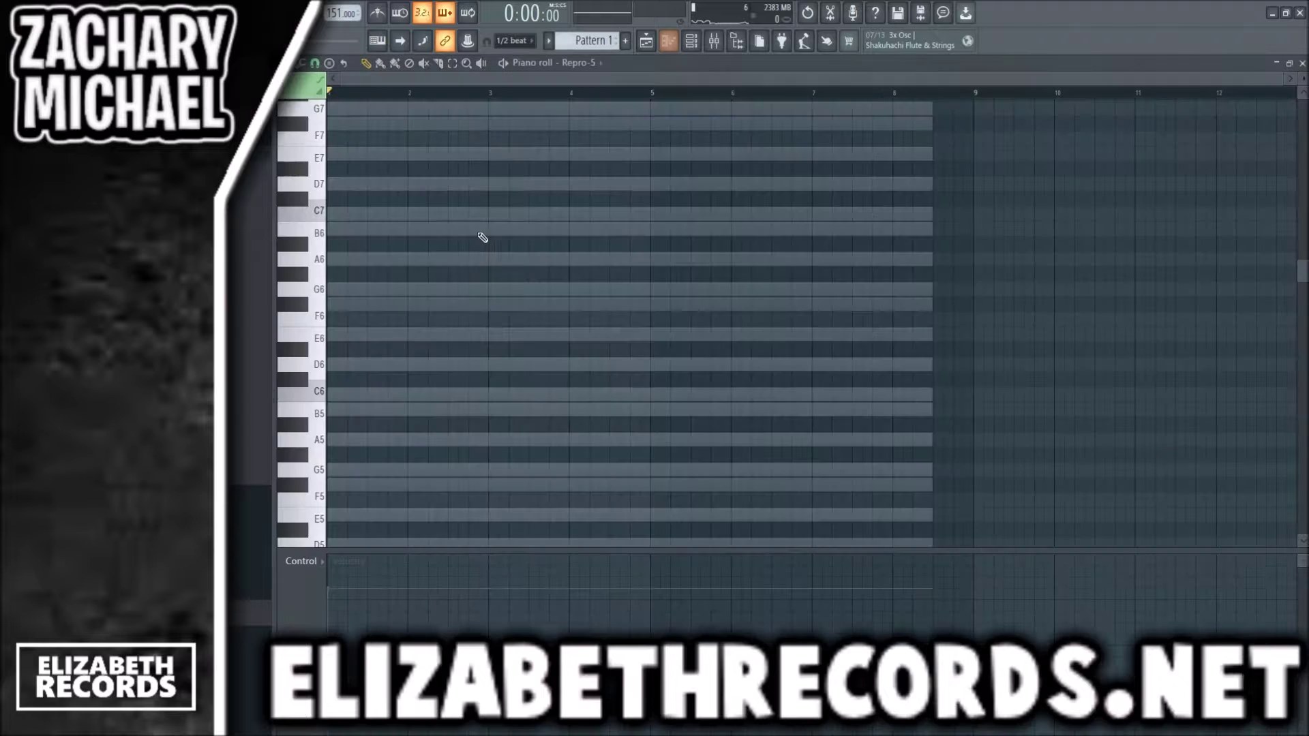
scroll(458, 327, "down", 3)
left_click_drag(399, 411, 263, 405)
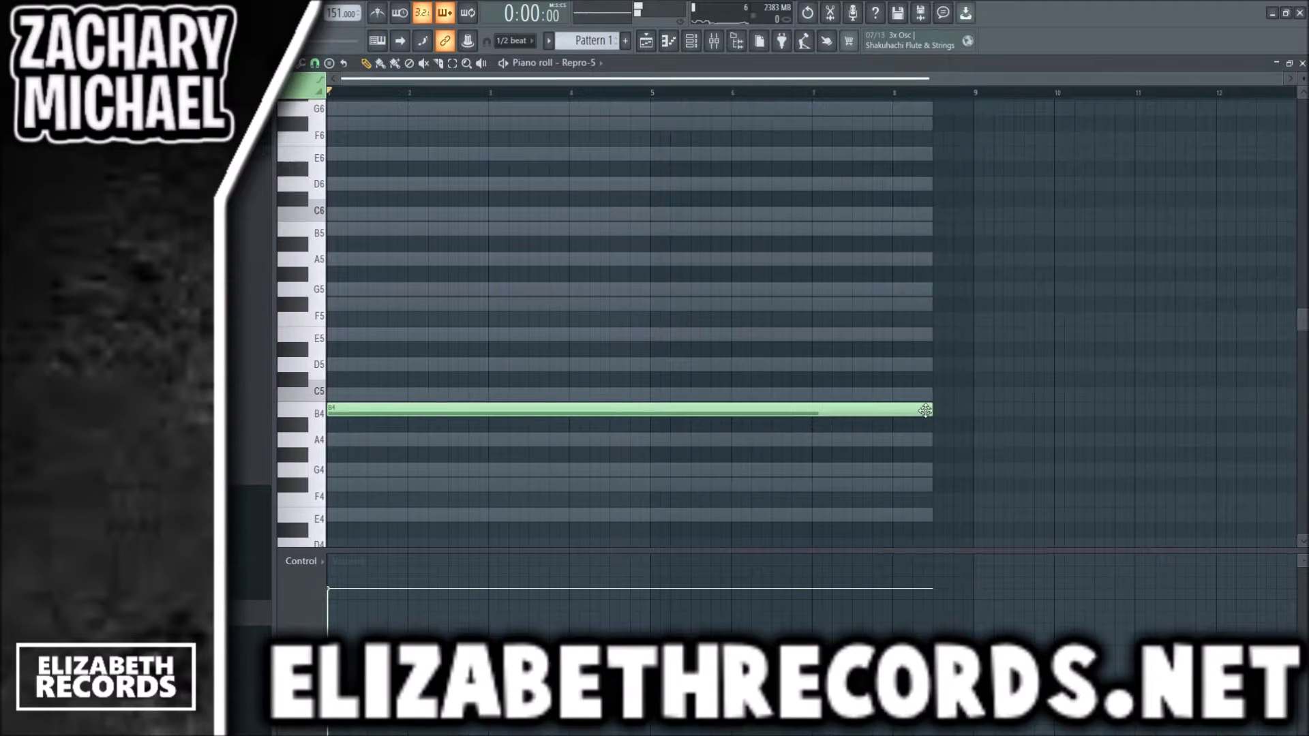
left_click_drag(925, 409, 378, 388)
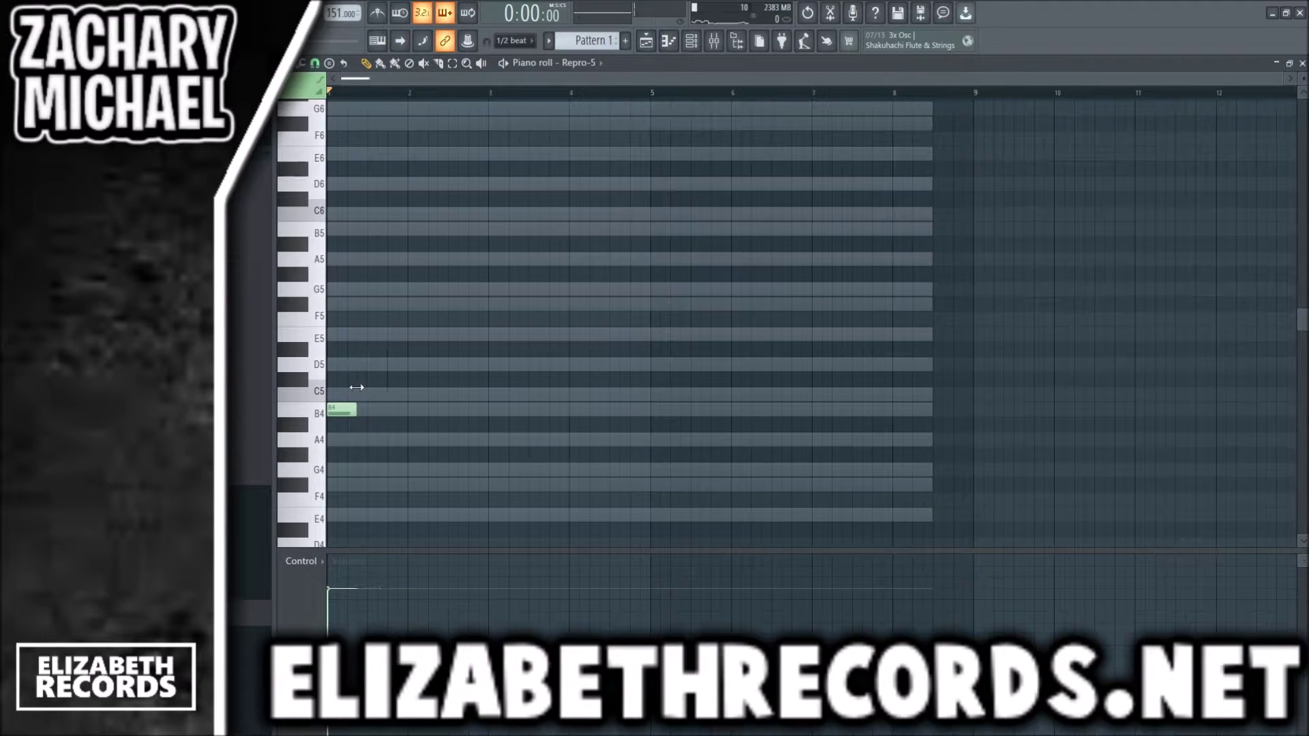
Add an equally long D5 note and a one-beat C5 note after the B4, and play the phrase.
left_click(365, 409)
left_click(402, 393)
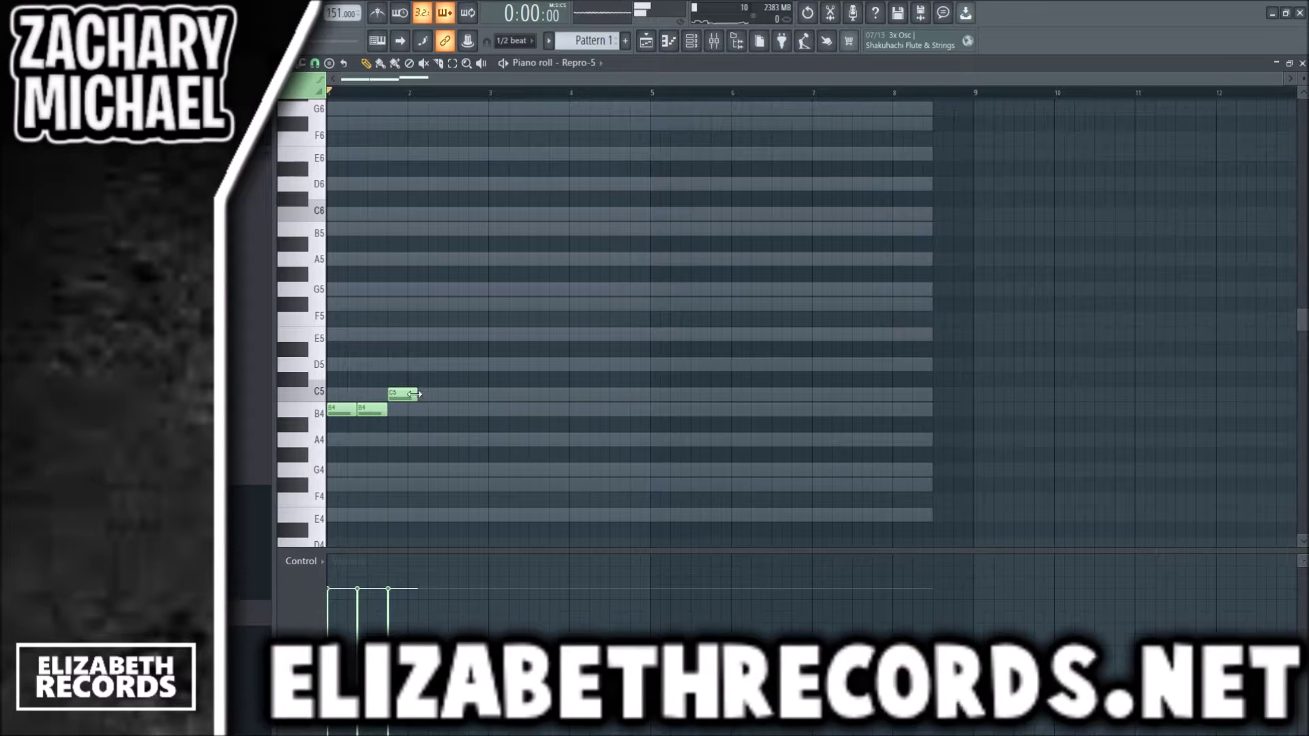
left_click_drag(379, 409, 379, 364)
key("space")
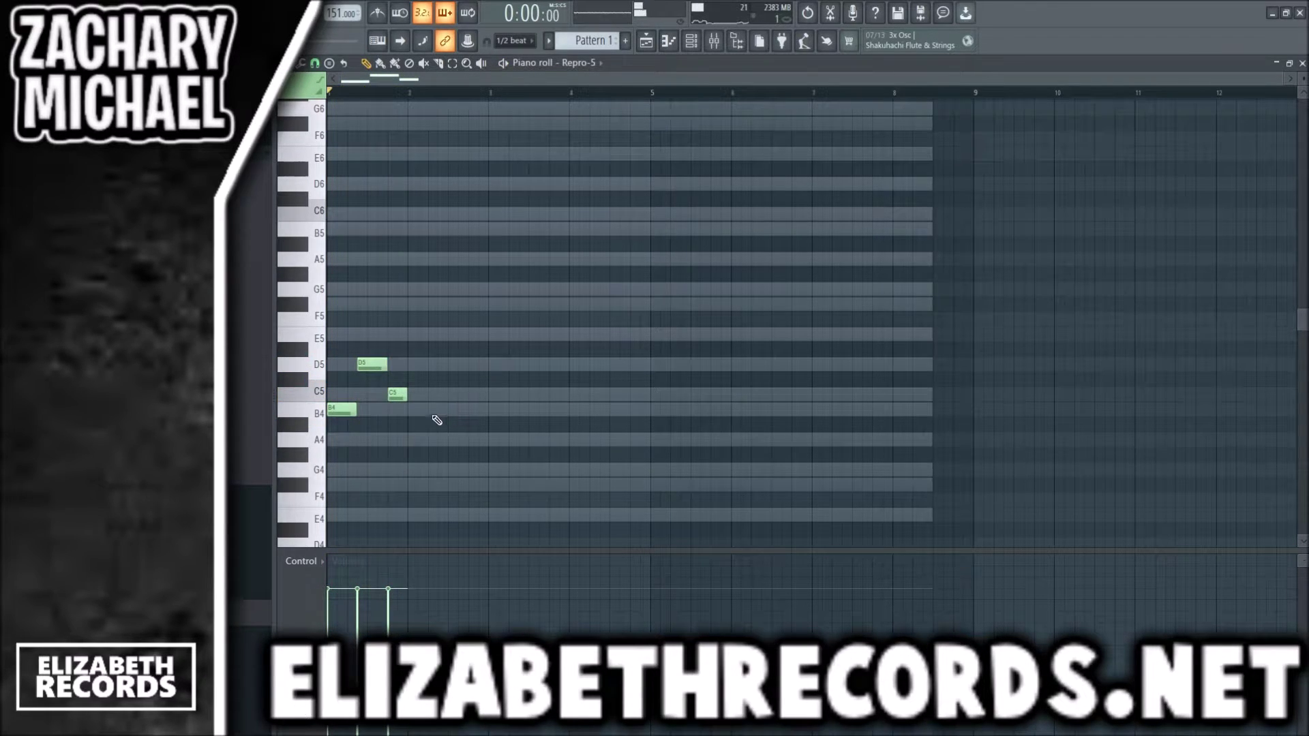
Duplicate the three-note phrase so that the copy starts at bar 3.
key("ctrl+b")
left_click_drag(417, 411, 498, 410)
left_click(485, 372, "ctrl")
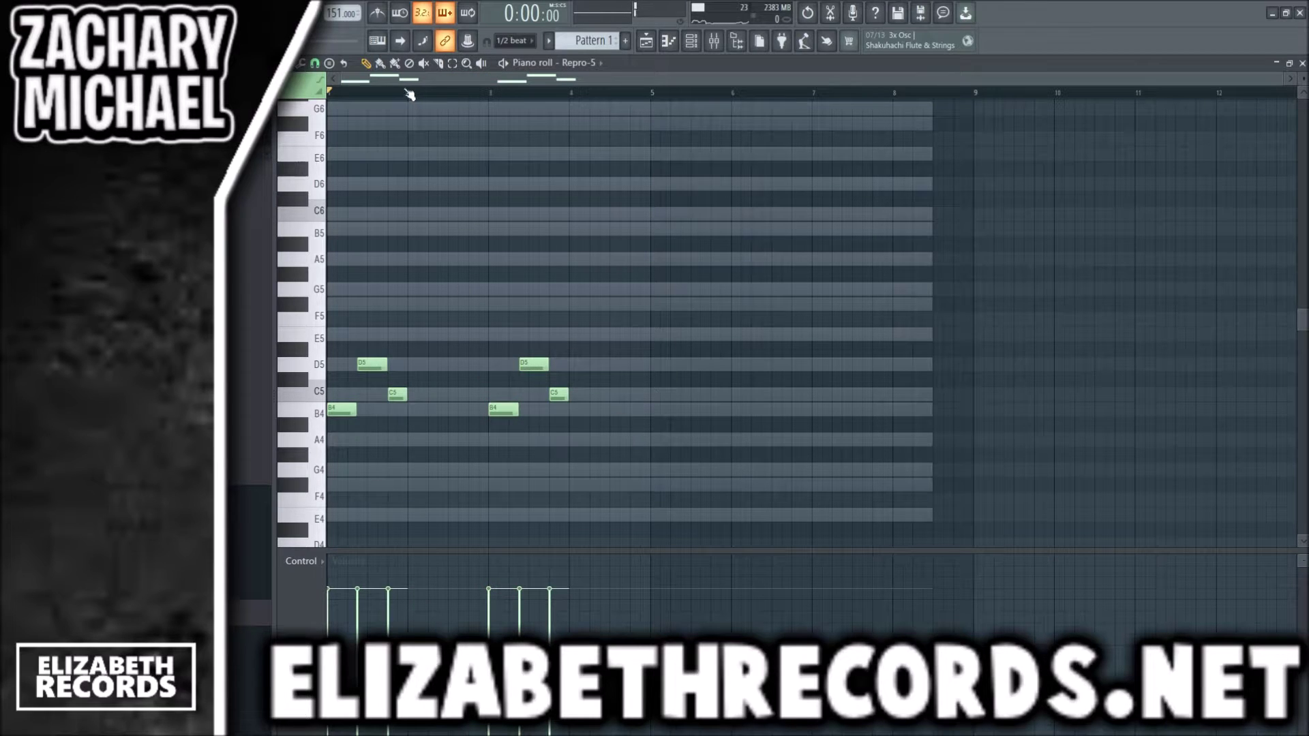
left_click_drag(406, 90, 328, 93)
left_click(490, 95, "ctrl")
Copy both phrases three semitones up as a harmony layer starting on D5.
left_click_drag(672, 447, 328, 313)
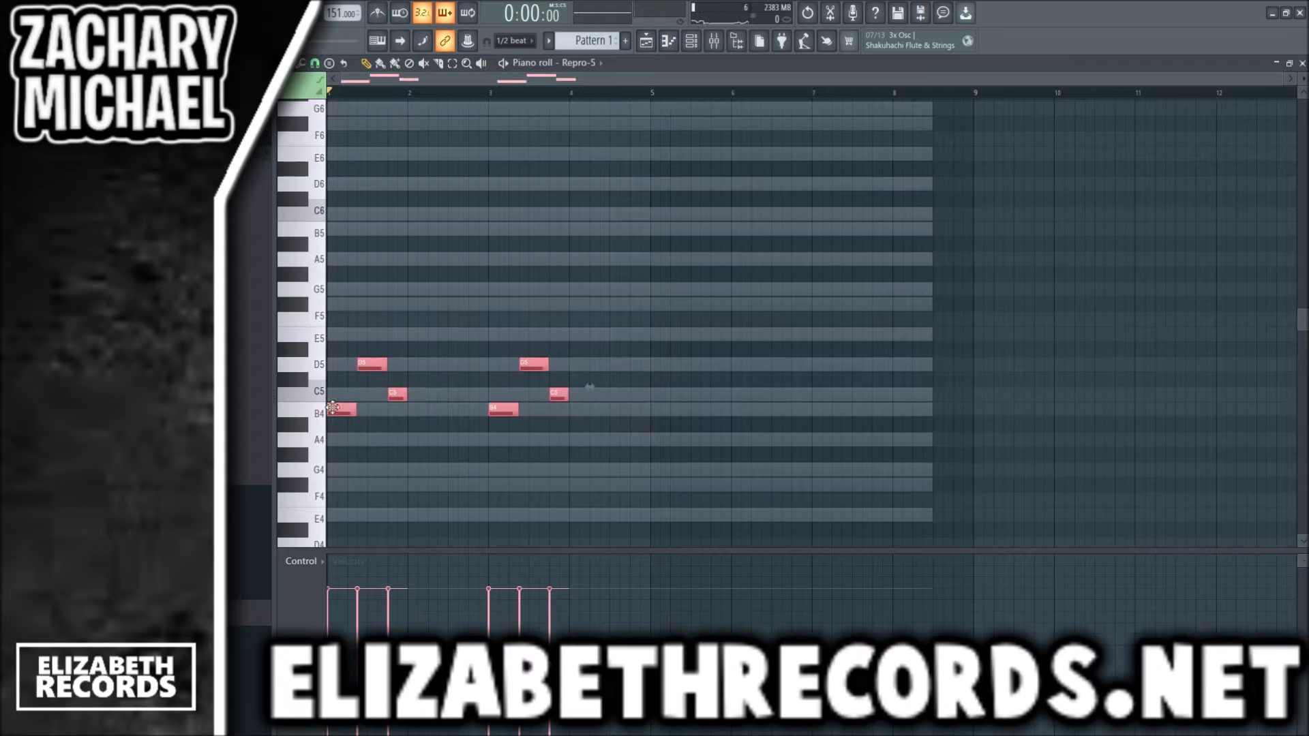
left_click_drag(332, 411, 331, 351)
key("Down")
key("ctrl+d")
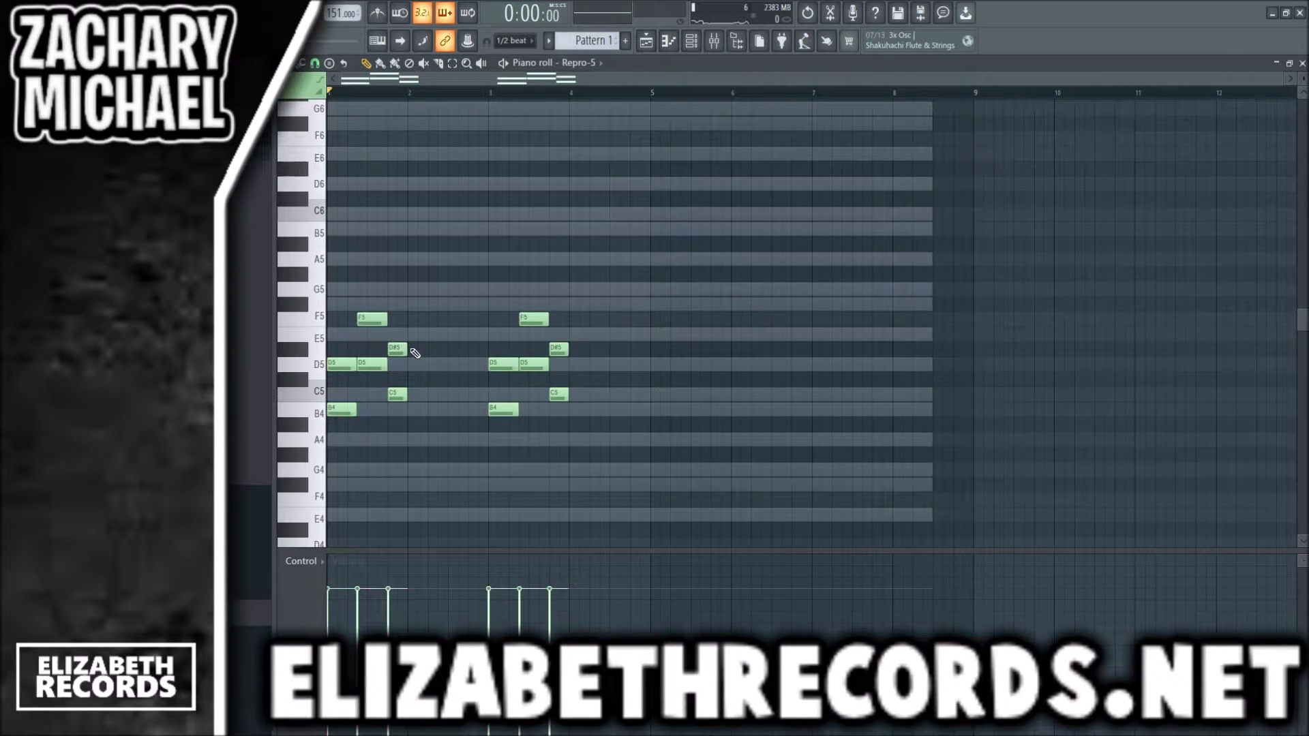
Raise the harmony layer's F5 notes to F#5 and its D#5 notes to E5, and play the pattern.
left_click(534, 319, "ctrl+shift")
left_click(365, 320, "ctrl+shift")
key("shift+Up")
key("space")
left_click(439, 307, "ctrl")
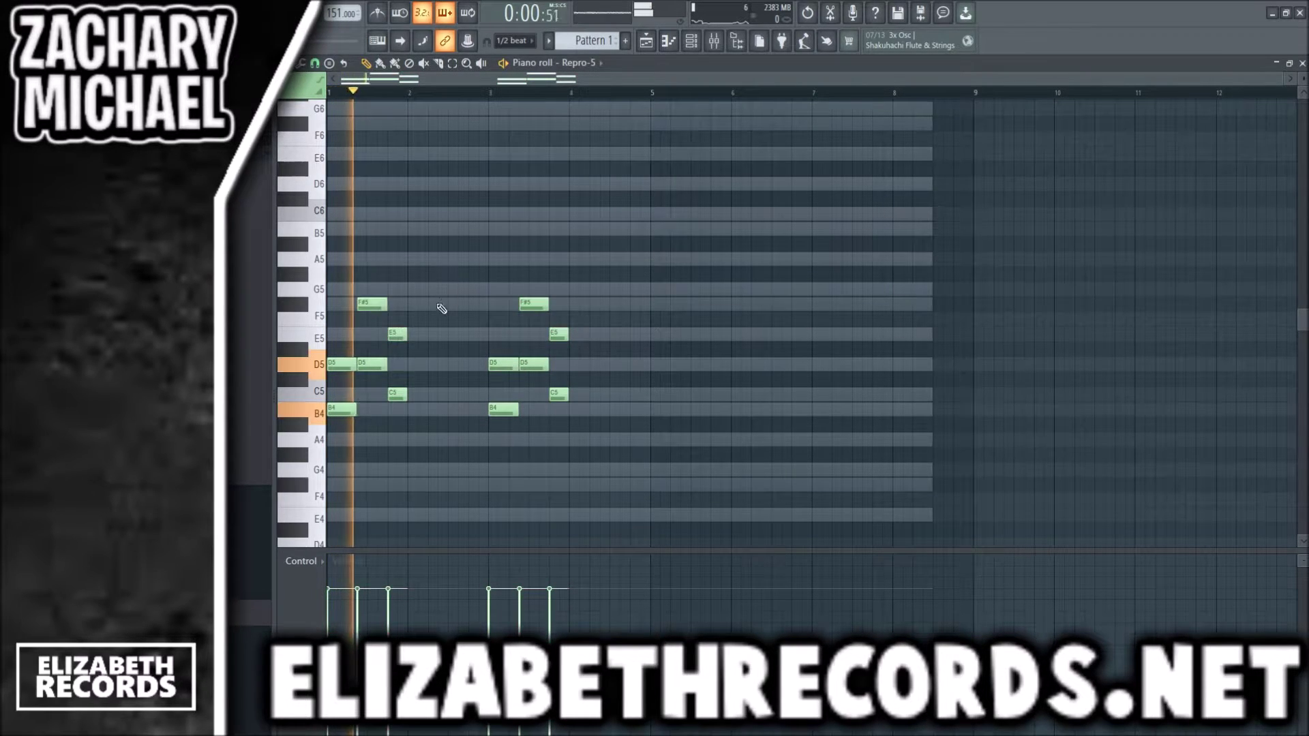
Copy the lowest B4, D5 and C5 notes of both phrases up to F#5, A5 and G5, and play the chords.
left_click(346, 364, "ctrl+shift")
left_click(370, 305, "ctrl+shift")
left_click_drag(418, 400, 374, 356)
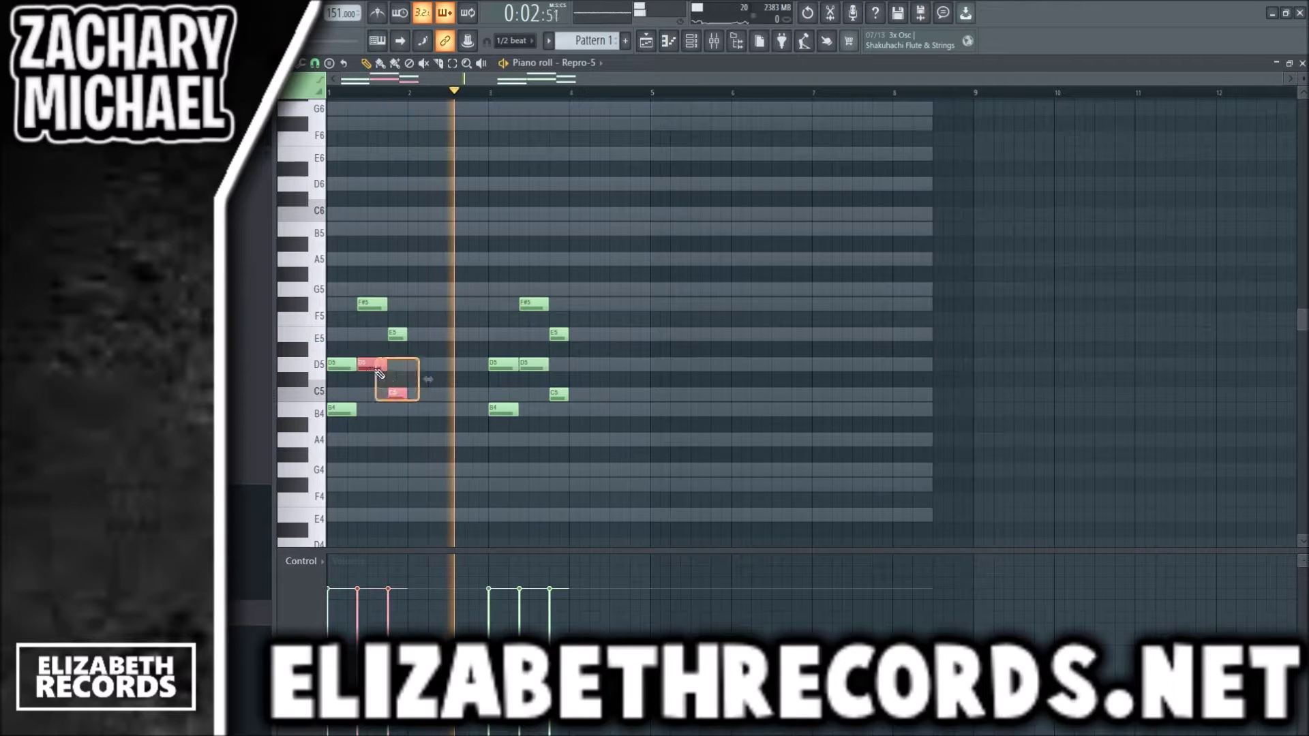
left_click(344, 411, "ctrl+shift")
left_click(503, 411, "ctrl+shift")
left_click(535, 366, "ctrl+shift")
left_click(558, 395, "ctrl+shift")
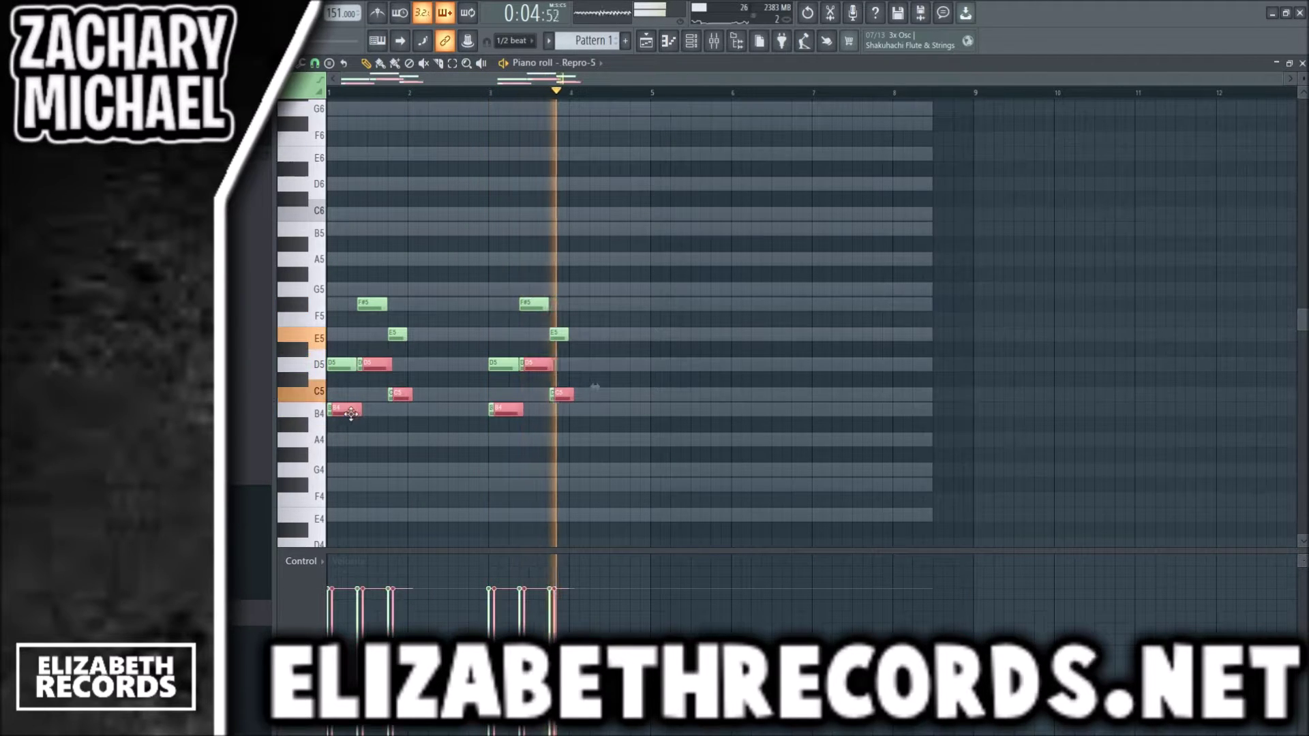
key("space")
left_click_drag(334, 412, 346, 300)
key("ctrl+d")
key("space")
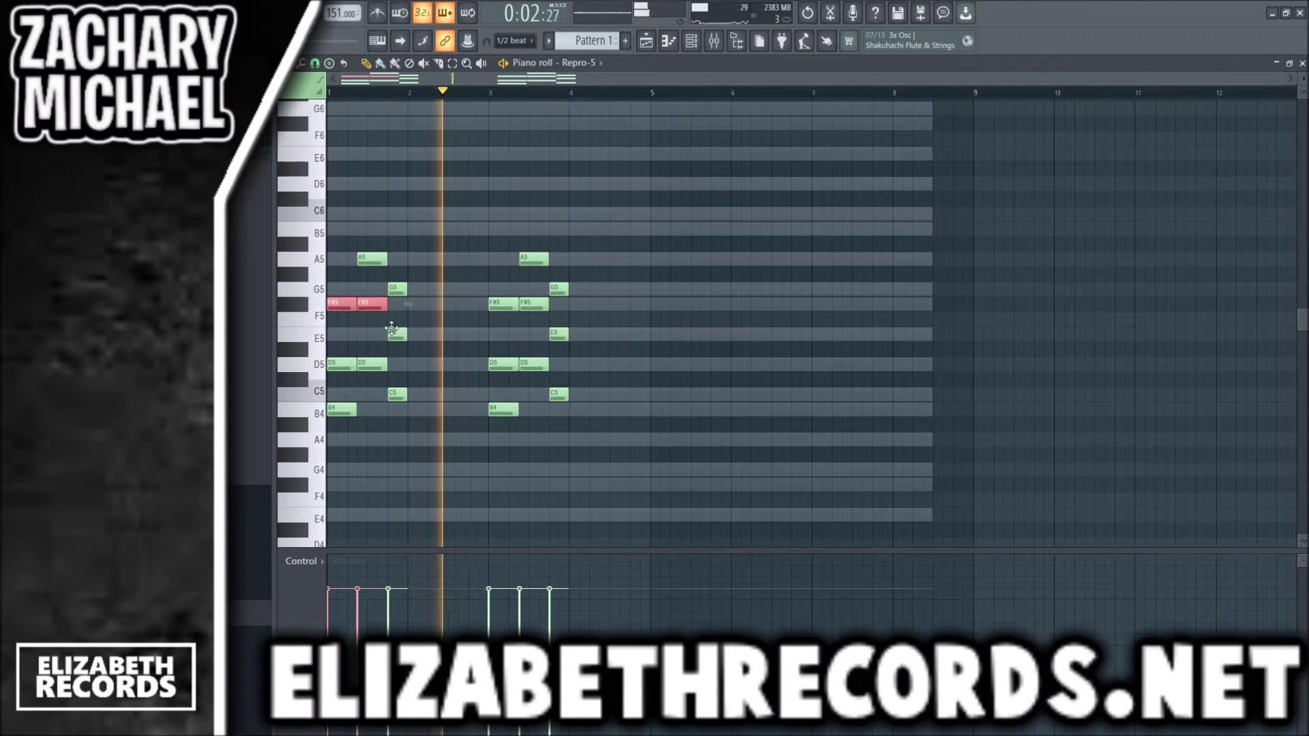
Move the middle chord notes D5, F#5 and E5 of both phrases up one octave and play the new voicing.
right_click(358, 327)
left_click(371, 306, "ctrl+shift")
left_click(344, 365, "ctrl+shift")
left_click(398, 334, "ctrl+shift")
left_click(504, 364, "ctrl+shift")
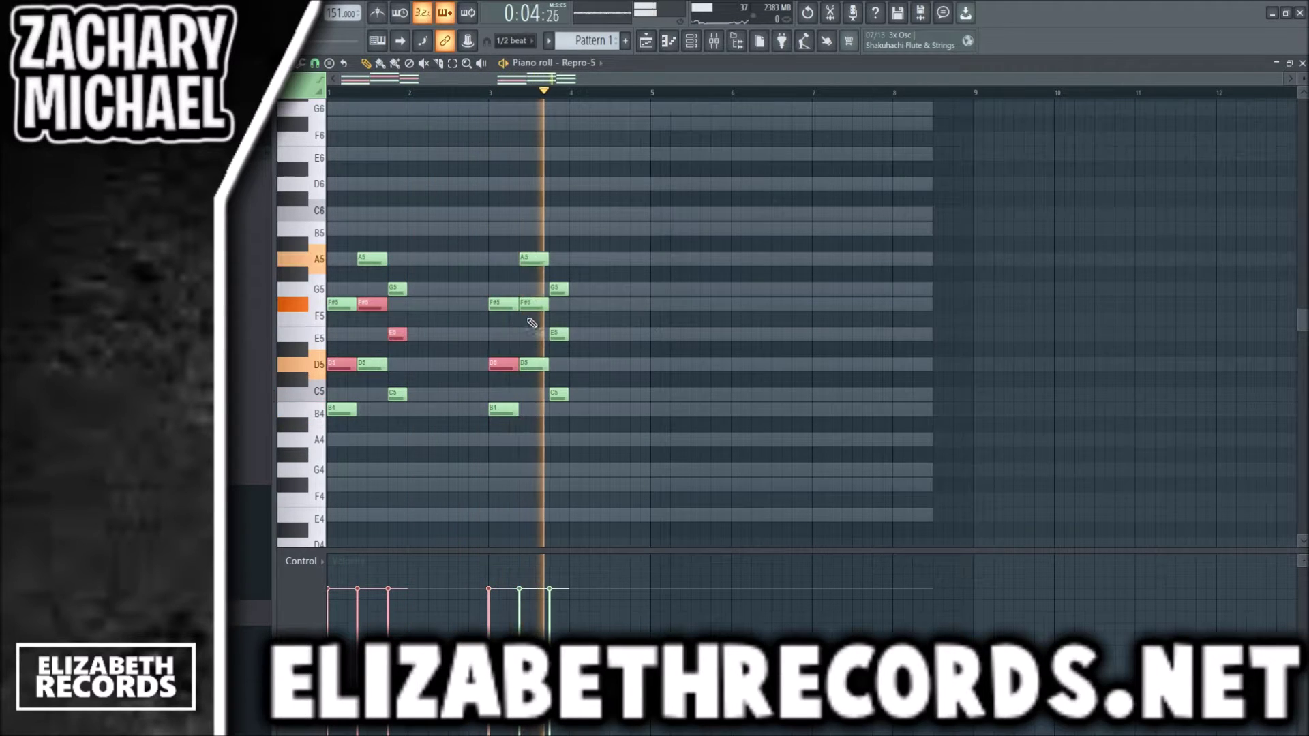
left_click(534, 306, "ctrl+shift")
left_click(556, 332, "ctrl+shift")
key("ctrl+Up")
key("ctrl+d")
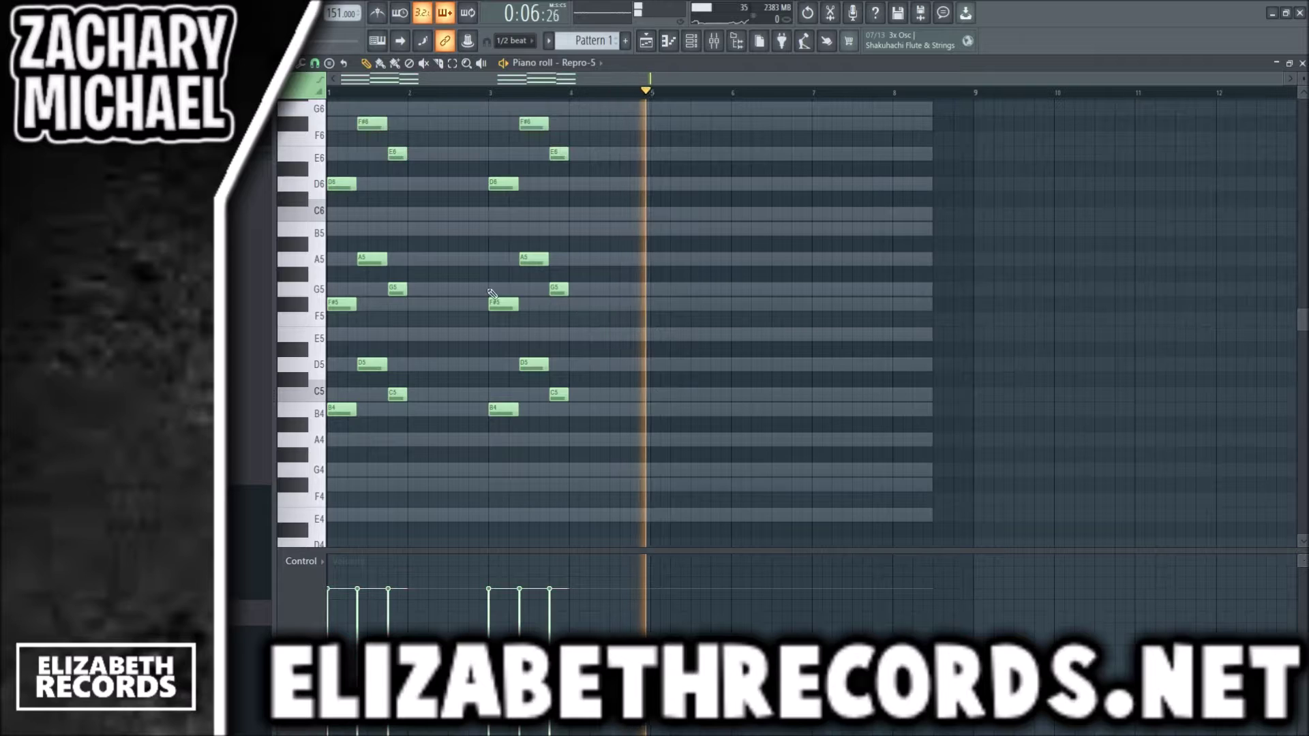
key("space")
key("space")
scroll(456, 276, "up", 1)
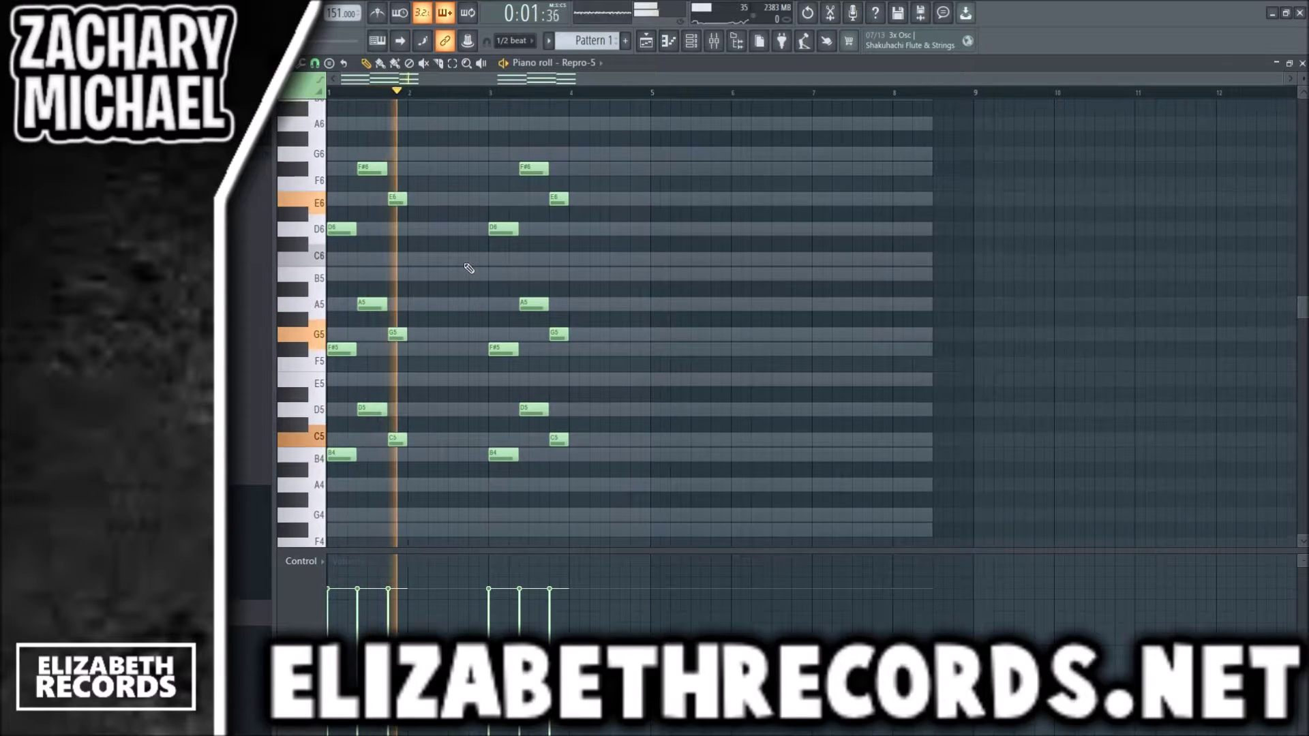
key("space")
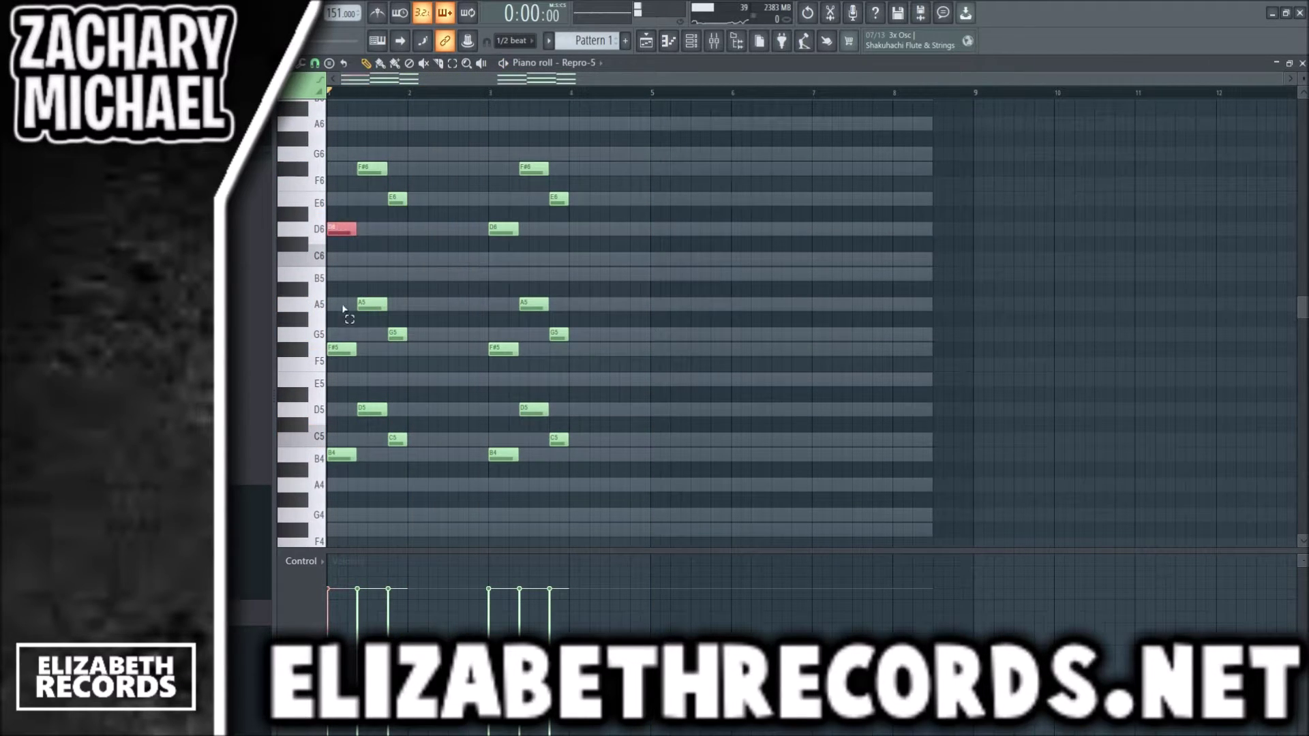
Apply a slight strum to the first chord of both phrases and listen to the pattern.
left_click_drag(342, 309, 332, 501)
left_click_drag(496, 477, 500, 222)
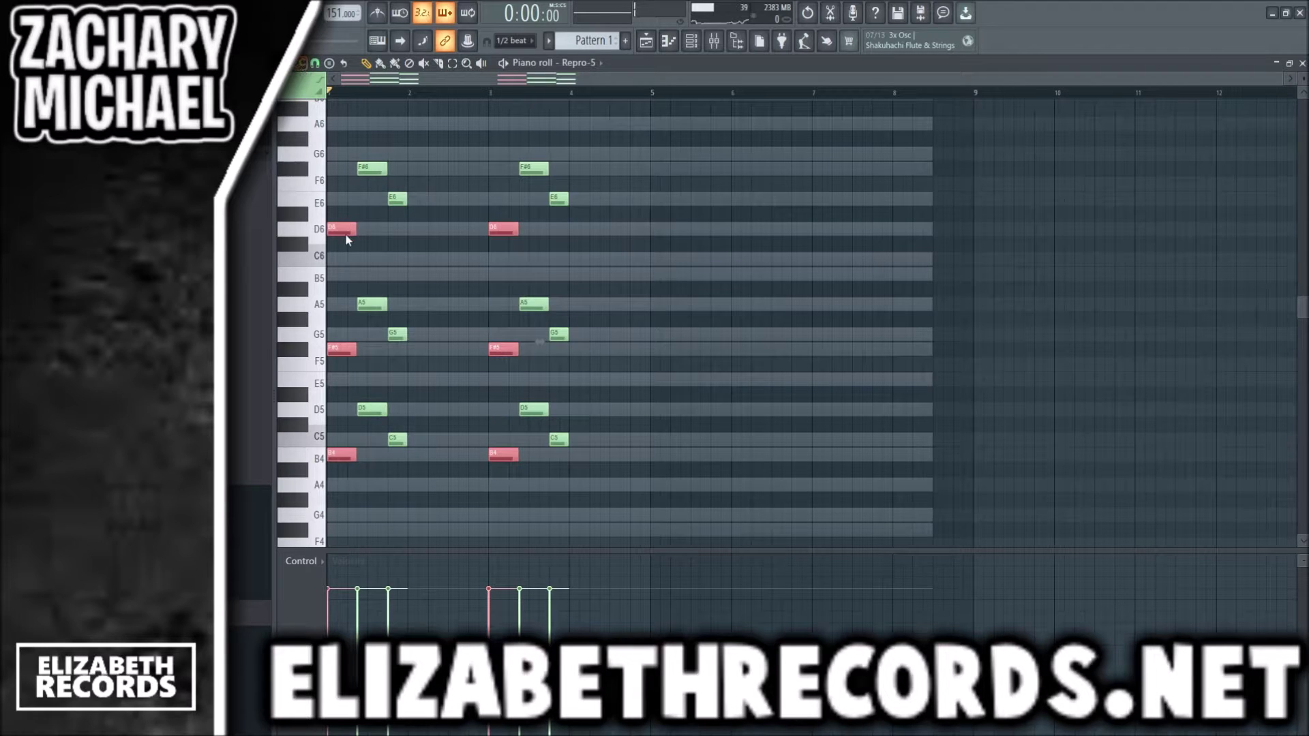
key("alt+s")
key("space")
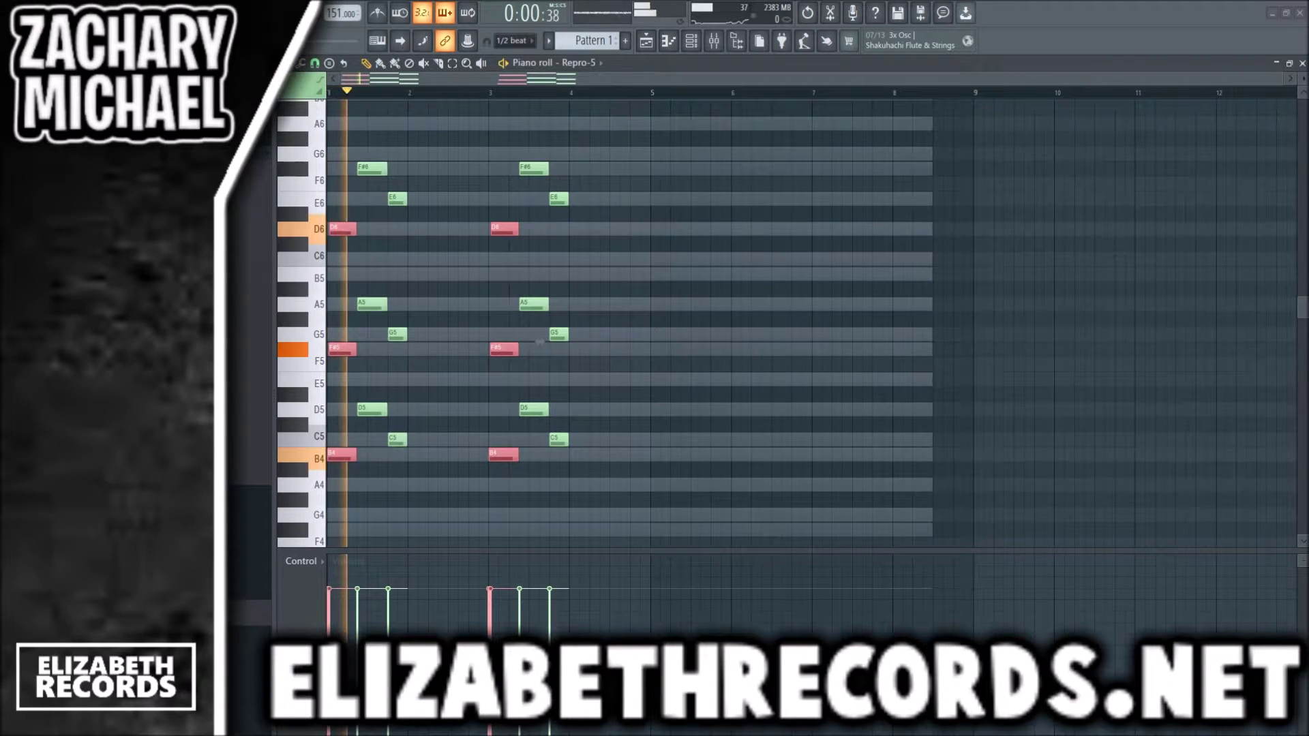
key("ctrl+d")
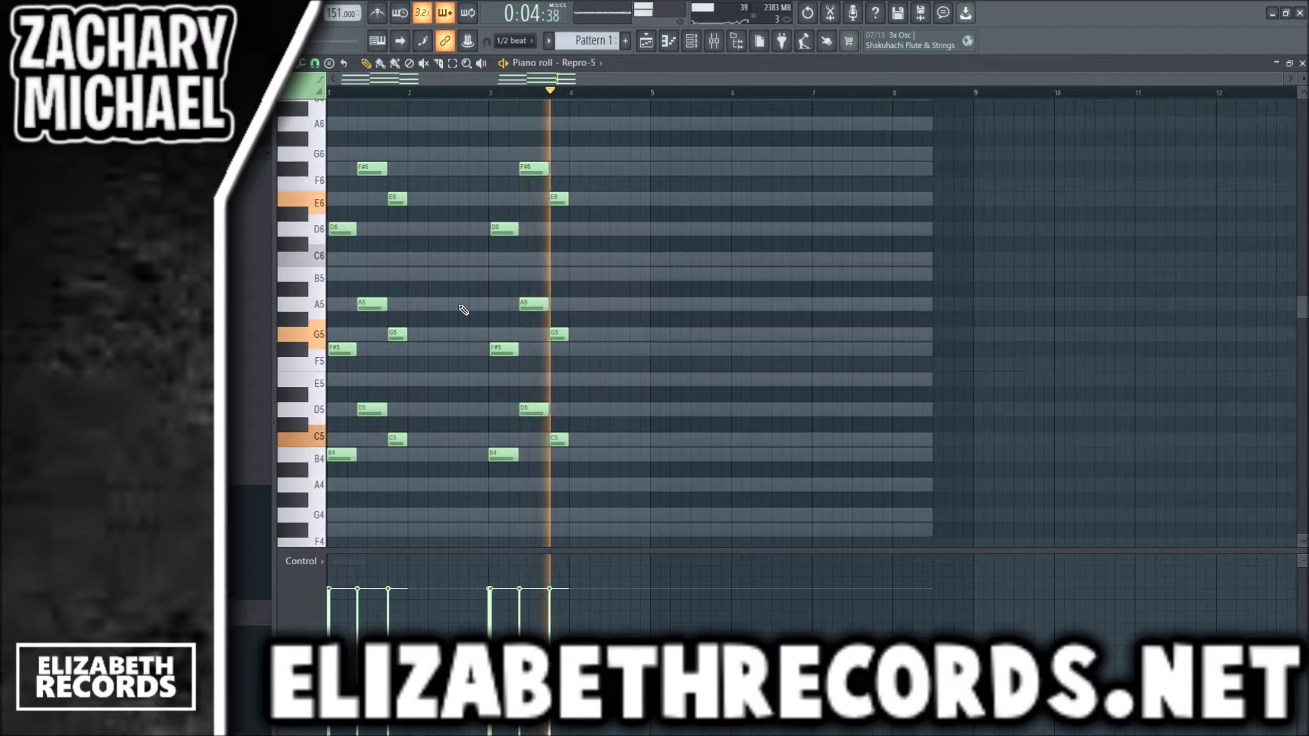
key("space")
Lengthen the C5 notes in both phrases to about three beats and play the pattern.
scroll(424, 308, "up", 2)
scroll(419, 300, "up", 2, "ctrl")
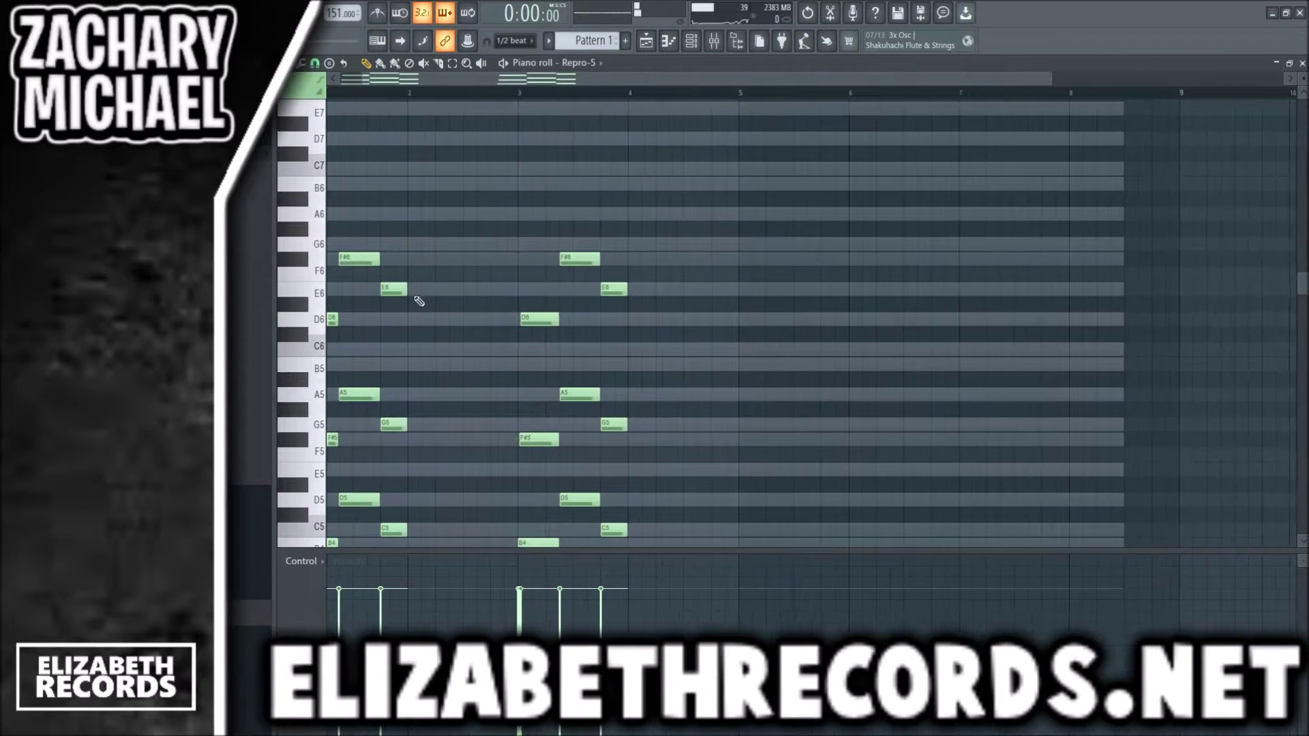
scroll(497, 392, "down", 4)
left_click_drag(403, 353, 464, 353)
key("space")
Copy the lowest B4, D5 and C5 notes of both phrases one octave down as a bass layer, and play the result.
scroll(468, 380, "down", 1, "ctrl")
left_click_drag(631, 398, 346, 325, "ctrl")
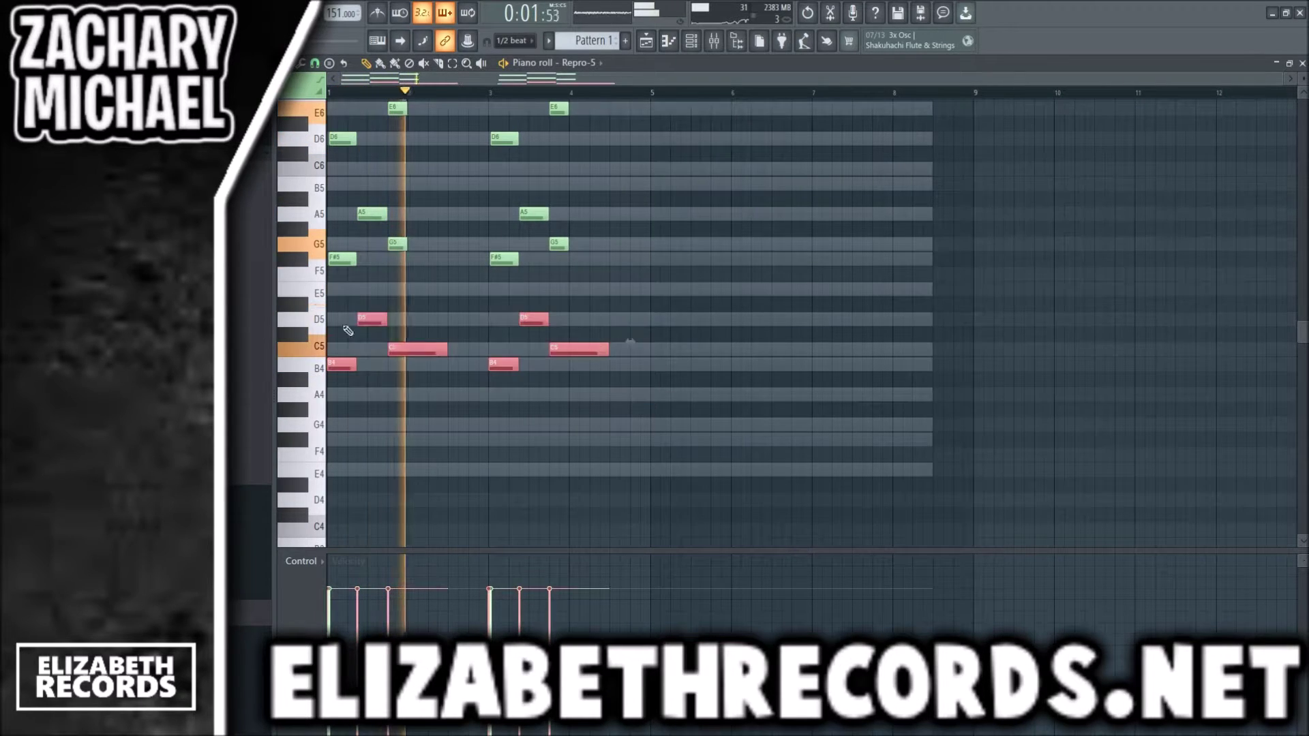
key("space")
key("ctrl+c")
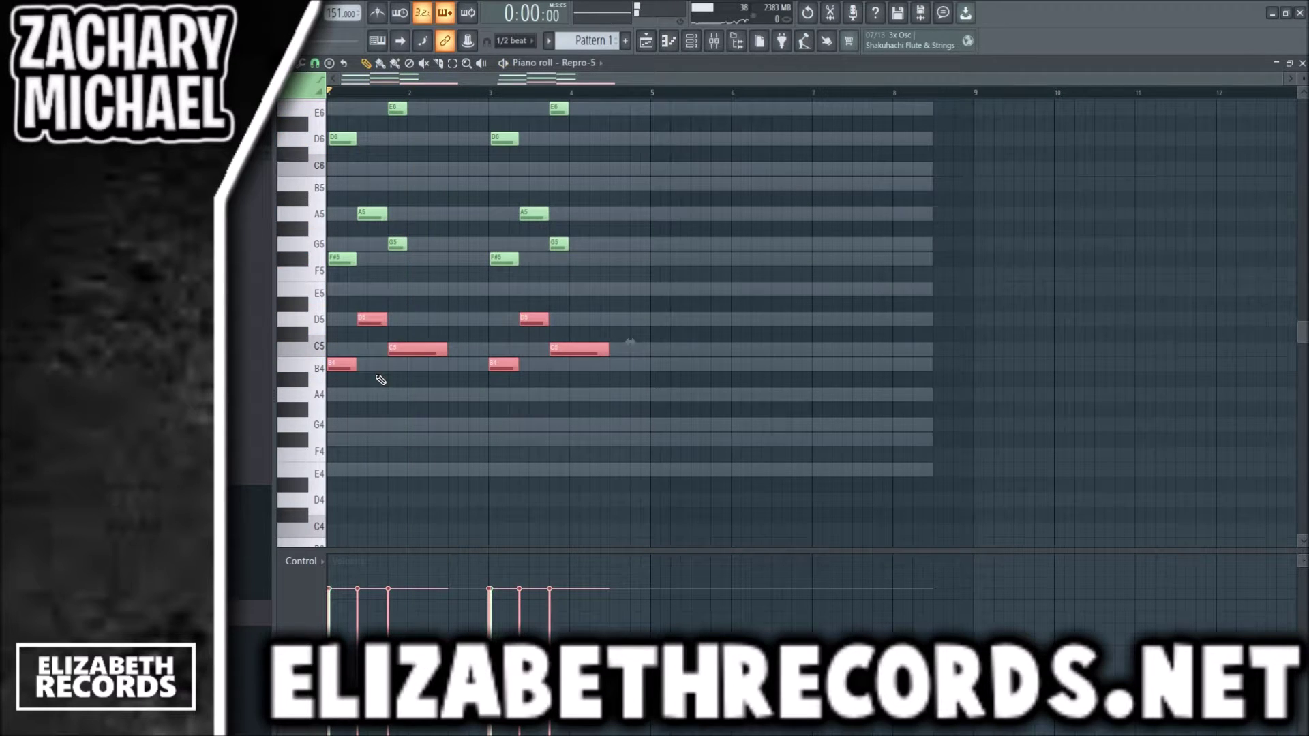
key("ctrl+c")
key("ctrl+v")
key("ctrl+Down")
key("space")
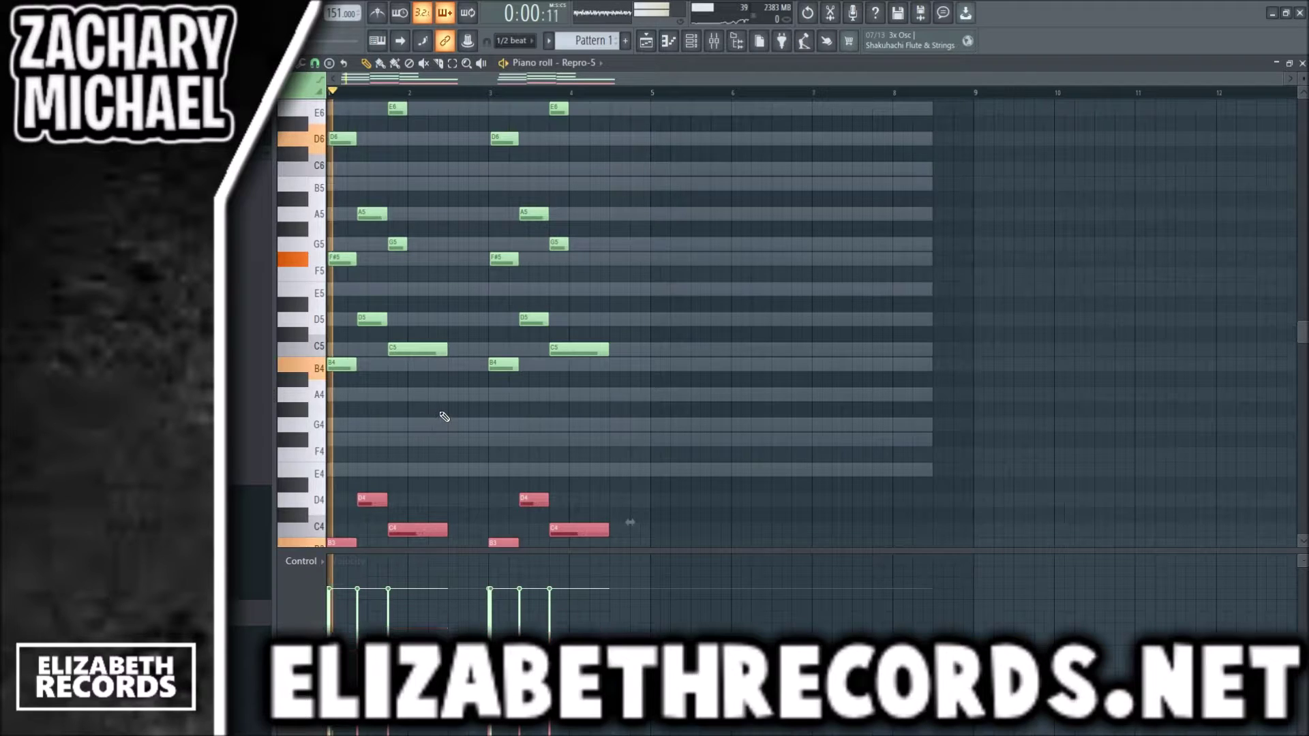
Draw a short B5, C6, B5 run at the end of bar 4, leading out of the second chord phrase.
scroll(409, 402, "down", 2)
scroll(409, 389, "up", 2)
key("ctrl+d")
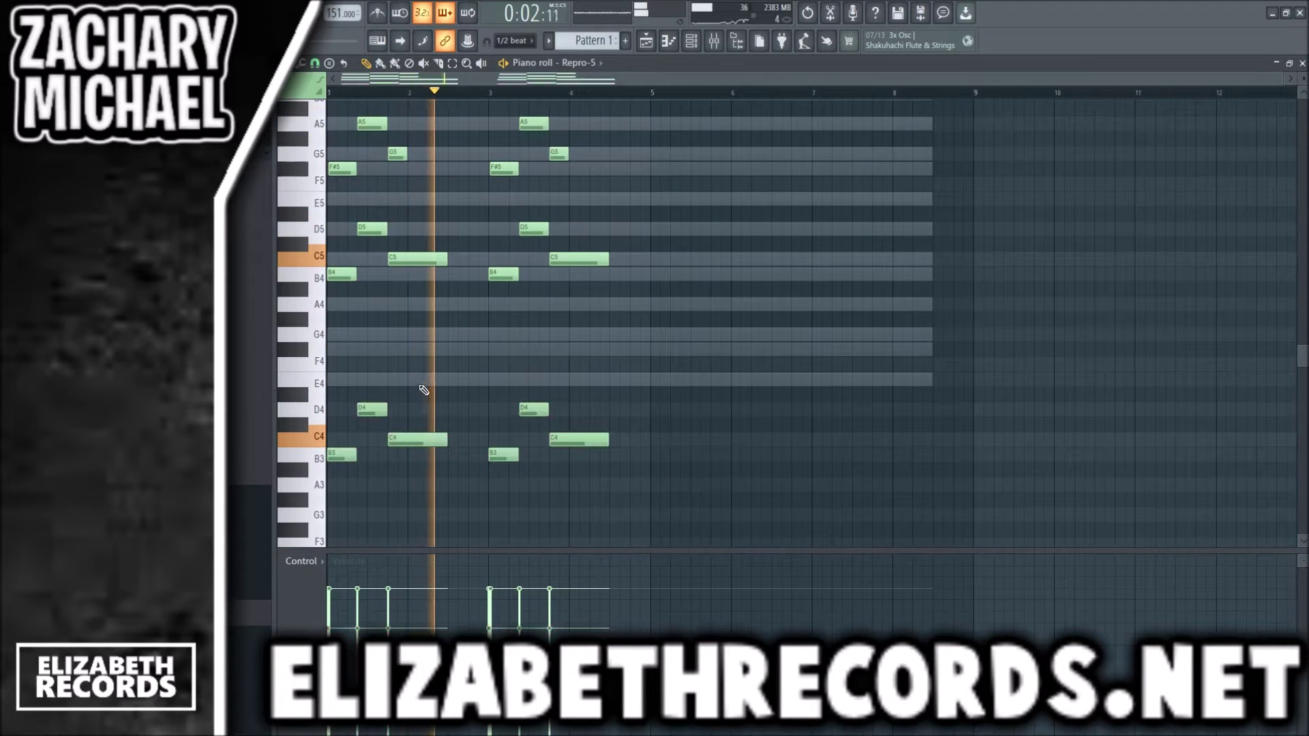
scroll(436, 355, "up", 4)
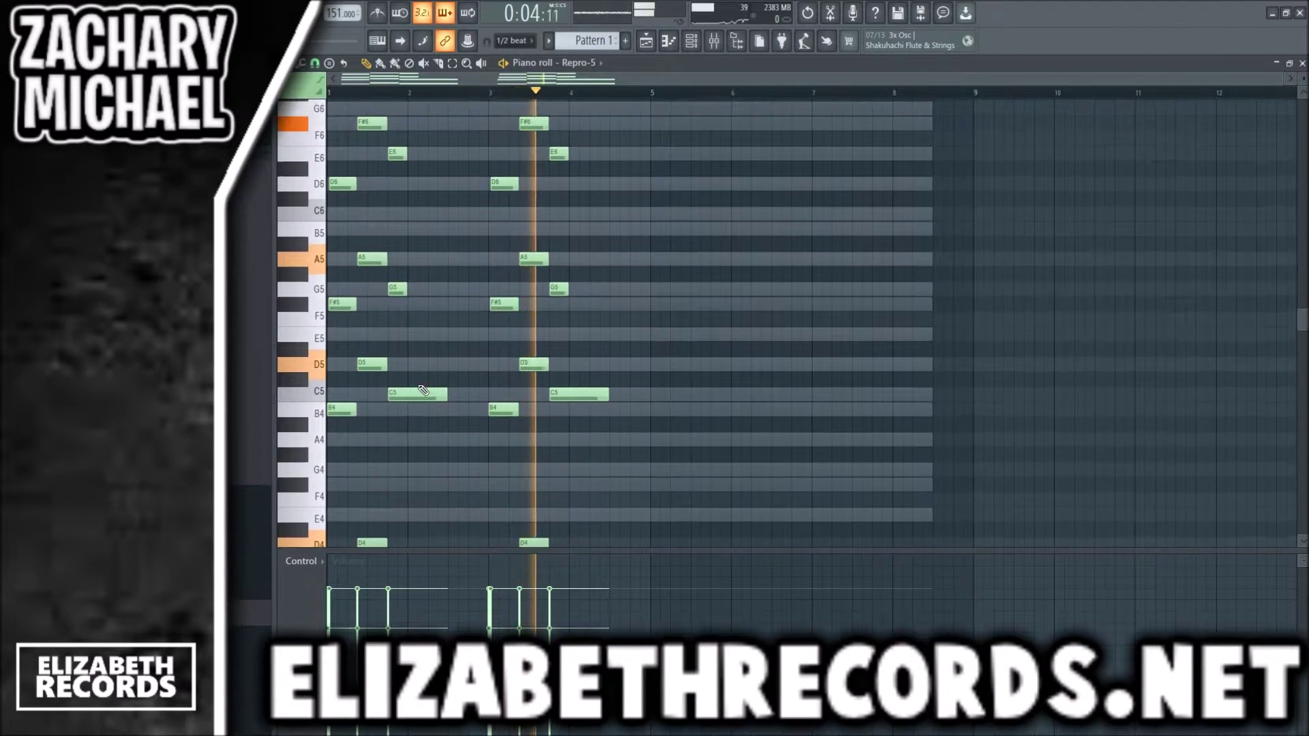
left_click(618, 270)
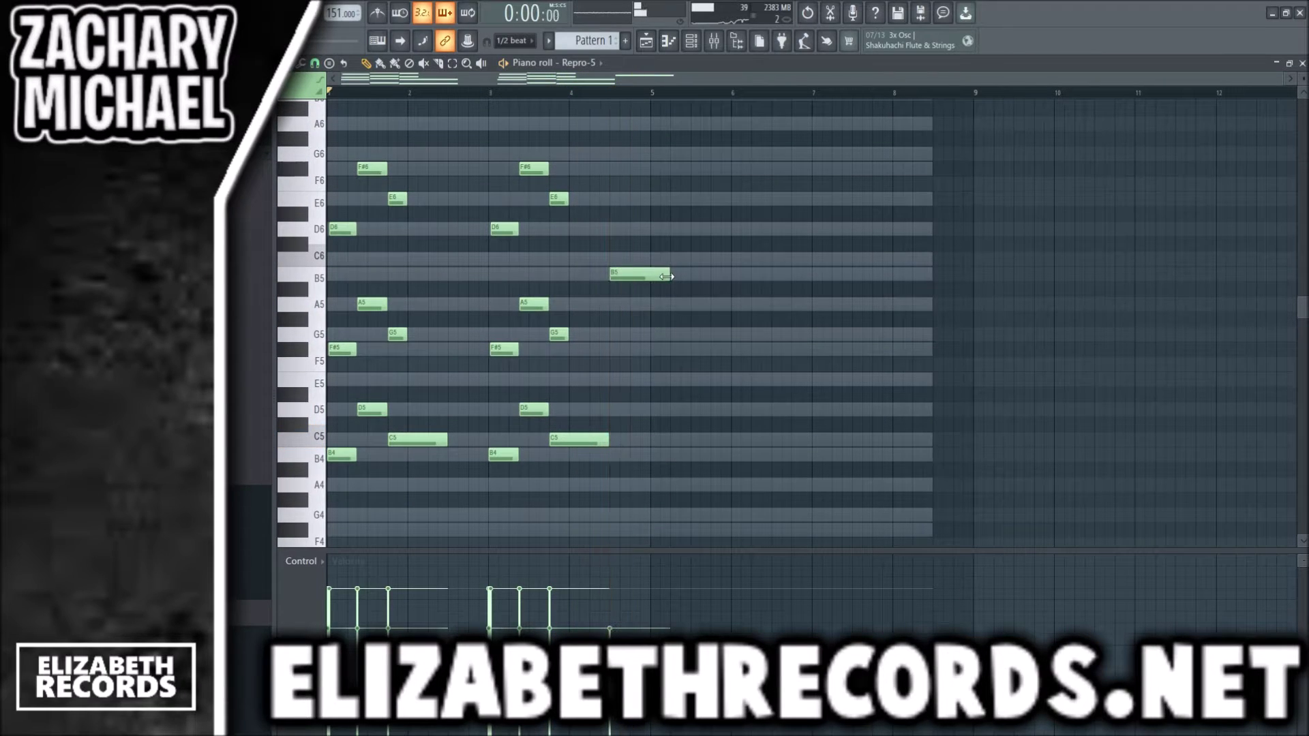
left_click(638, 254)
scroll(649, 280, "up", 3)
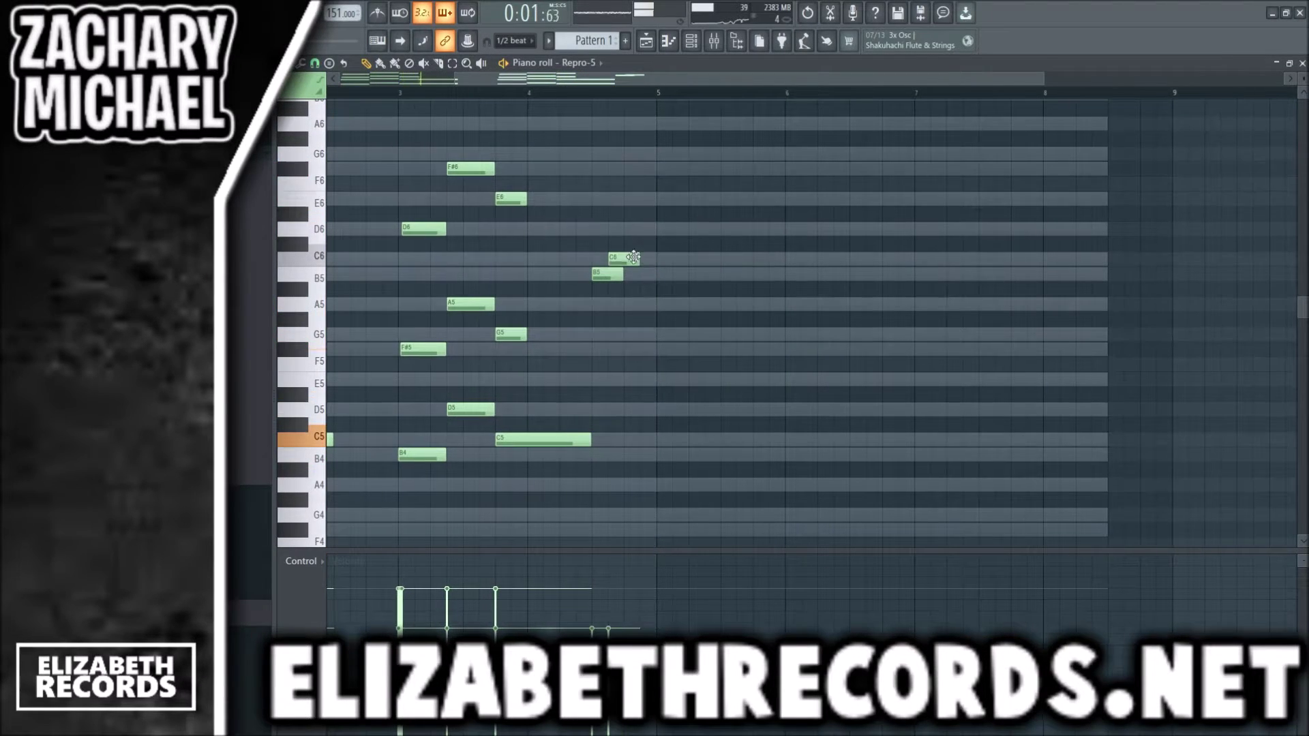
left_click(641, 273)
scroll(642, 274, "down", 3)
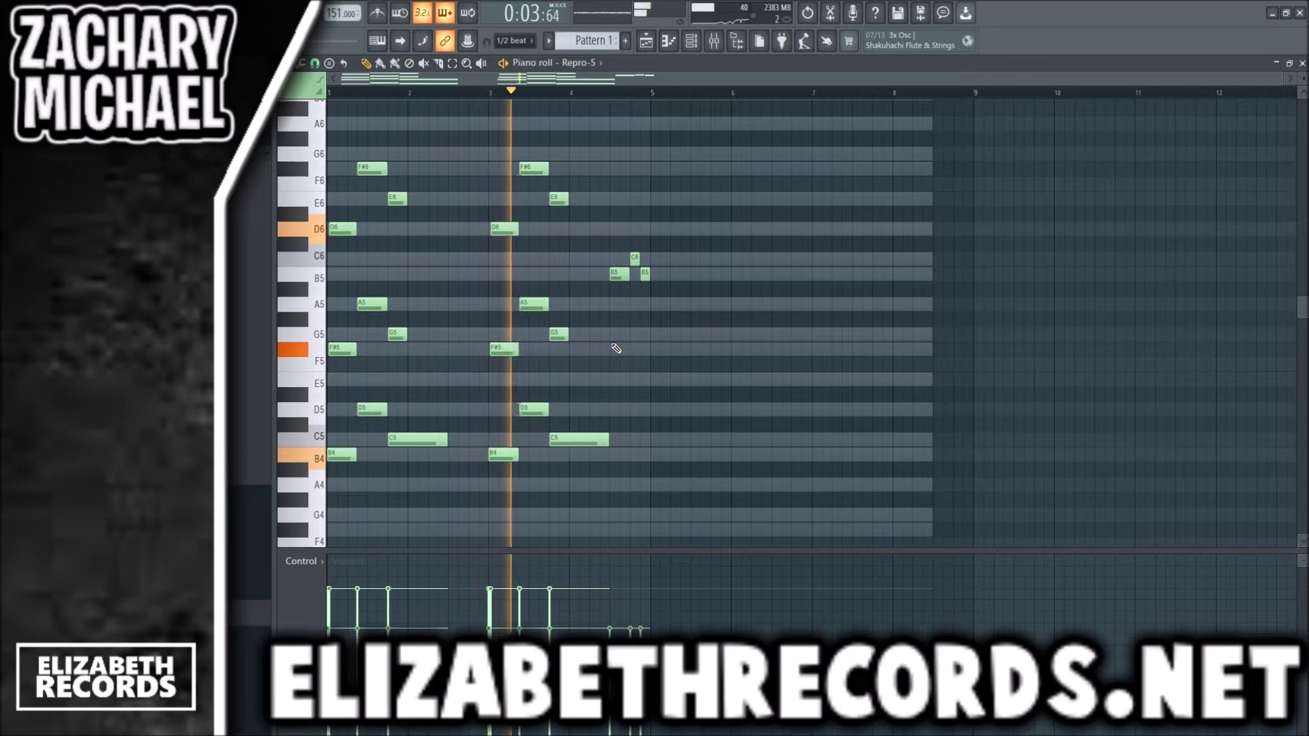
Duplicate the four-bar melody into bars 5 to 8 and randomize the note velocities.
key("ctrl+b")
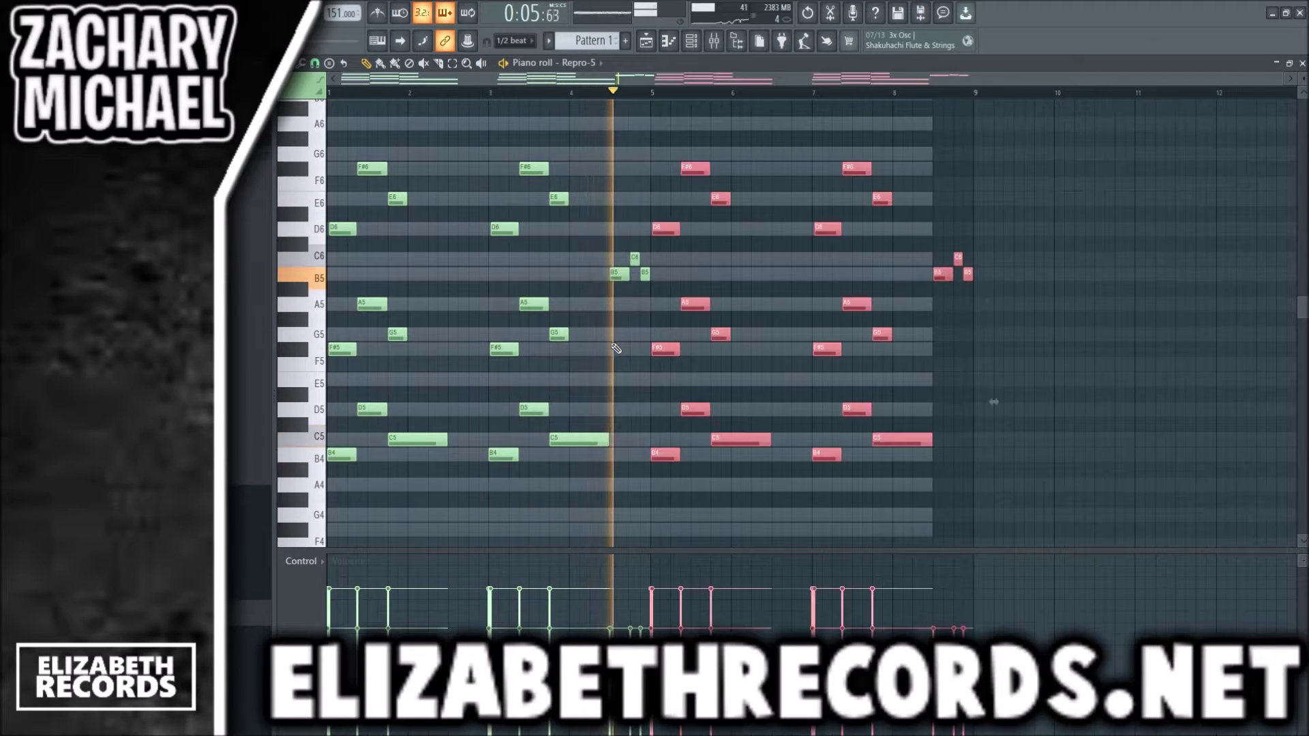
key("ctrl+d")
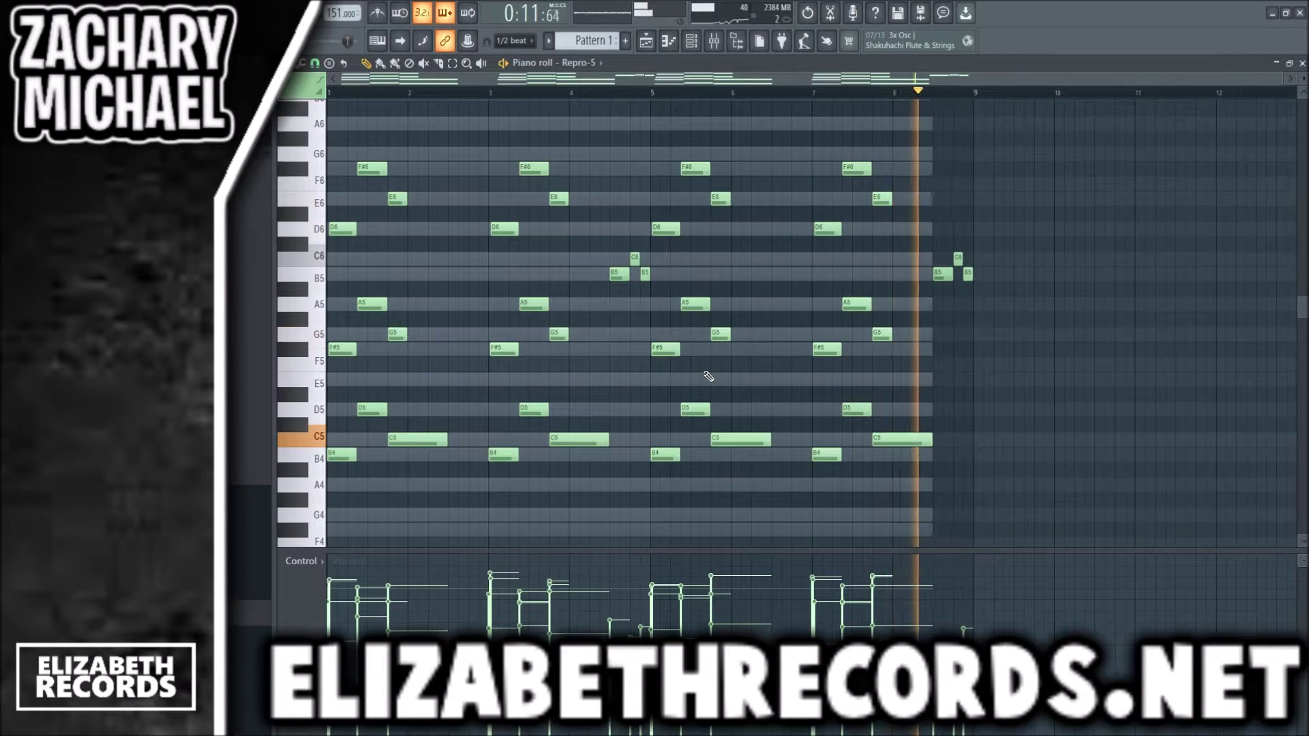
key("F7")
Transpose all the Repro-5 melody notes down four semitones and play the pattern.
left_click(473, 164)
scroll(551, 222, "up", 5)
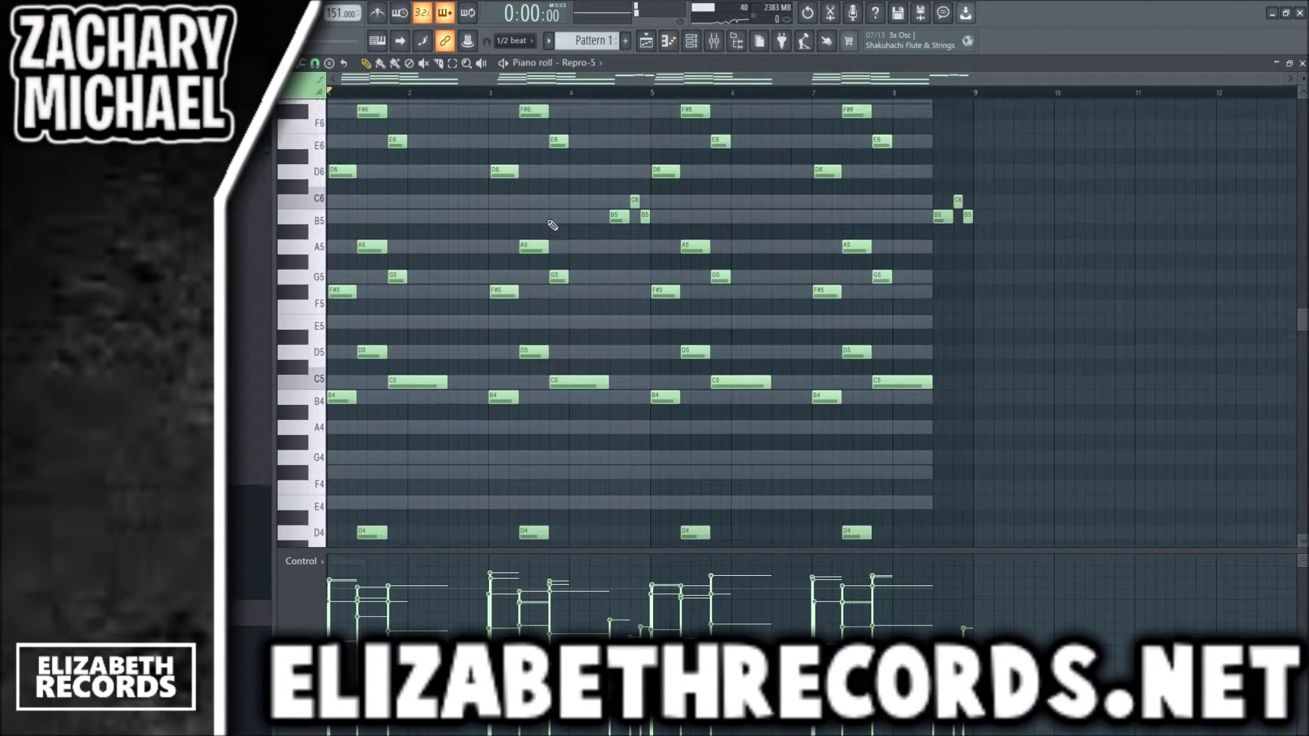
key("shift+Down")
key("shift+Down")
key("shift+Down")
key("shift+Down")
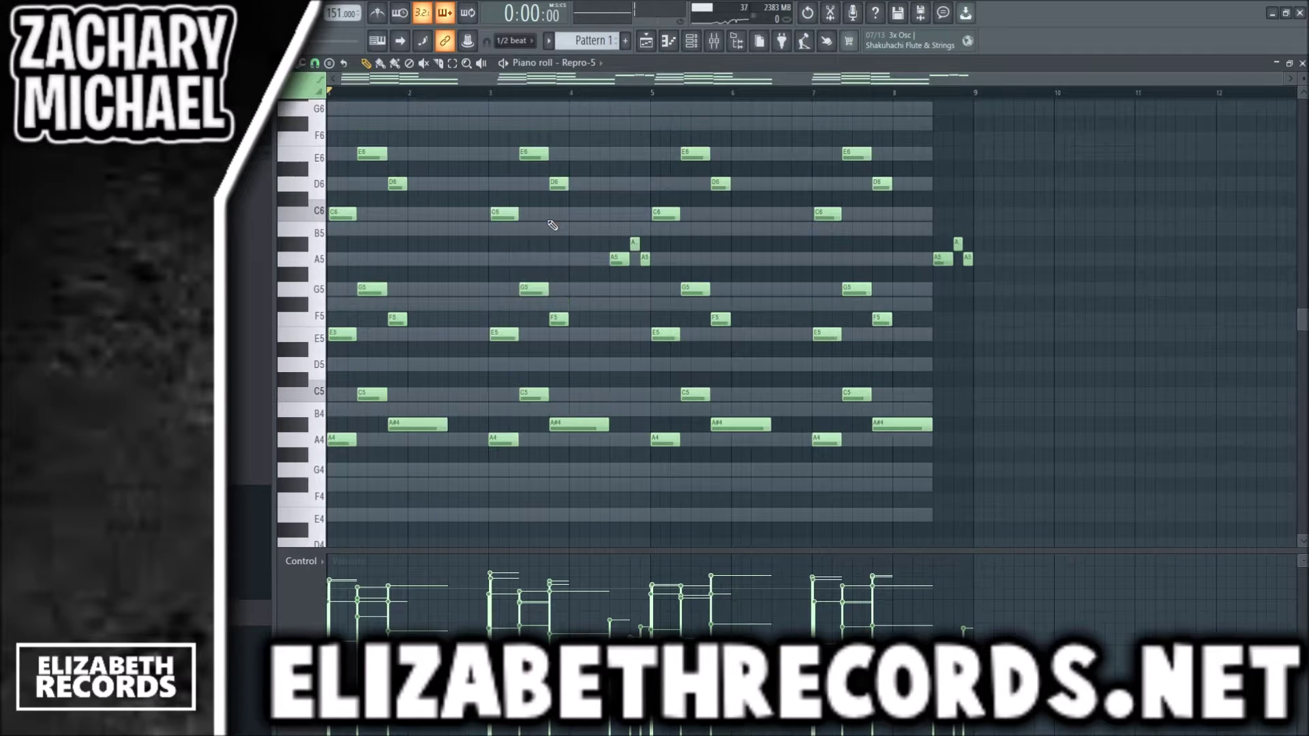
key("space")
Transpose the Sampler channel's scale guide notes down four semitones to match the melody, and play it back.
key("F7")
left_click(499, 142)
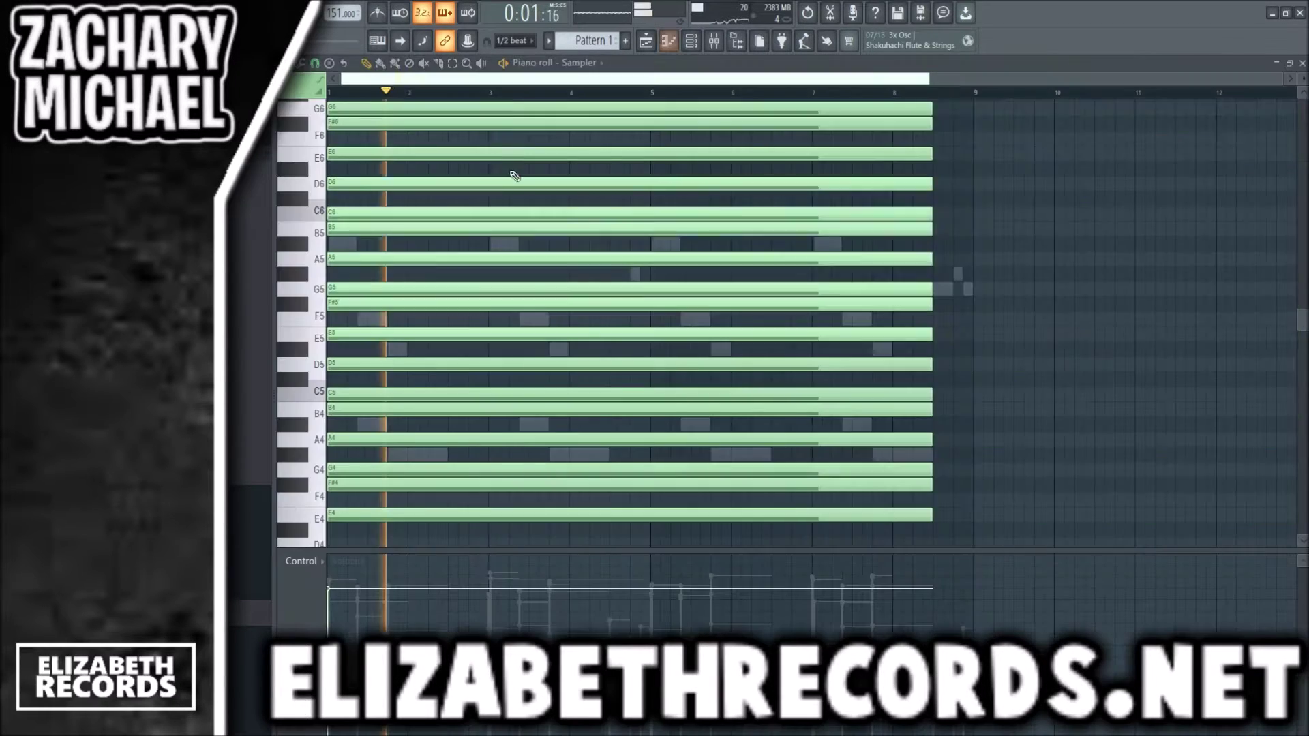
scroll(524, 189, "down", 3)
key("space")
key("shift+Down")
key("shift+Down")
key("shift+Down")
key("shift+Down")
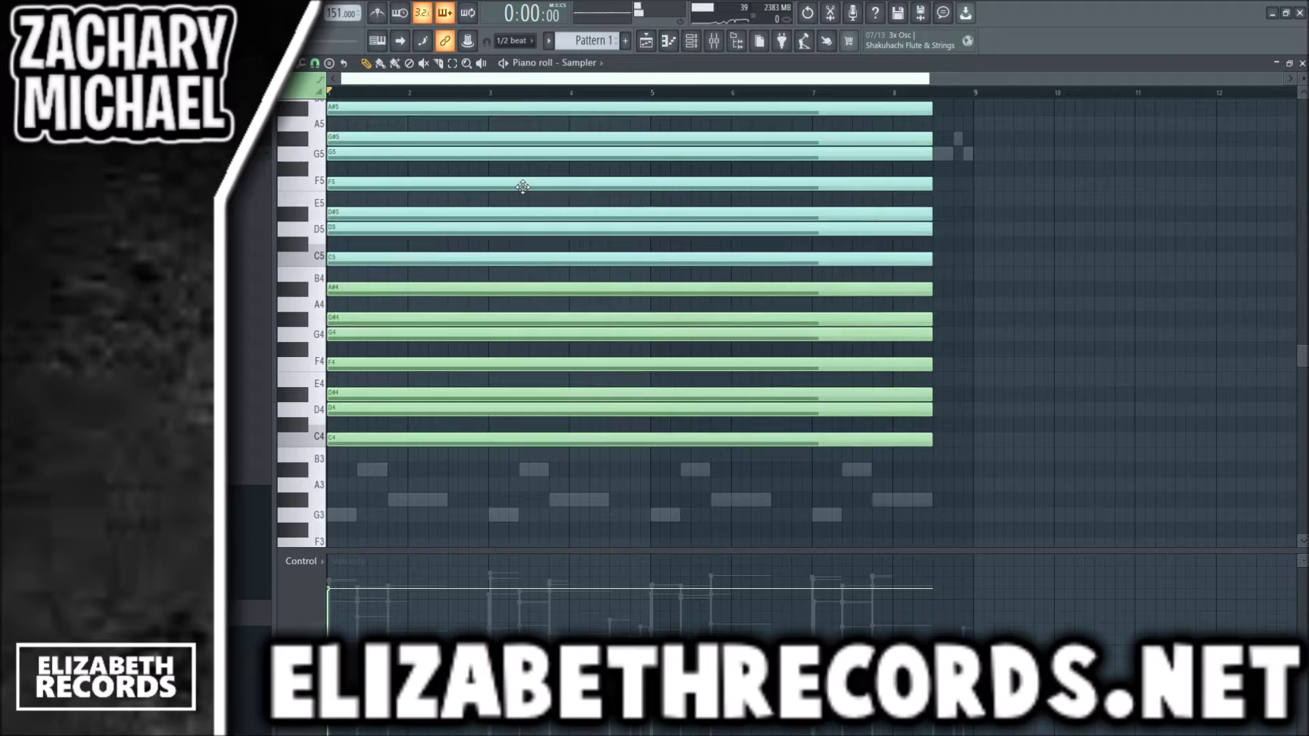
key("space")
Add a second Repro-5 channel on mixer insert 3 and open its Magic REPRO-5 user preset bank.
key("F7")
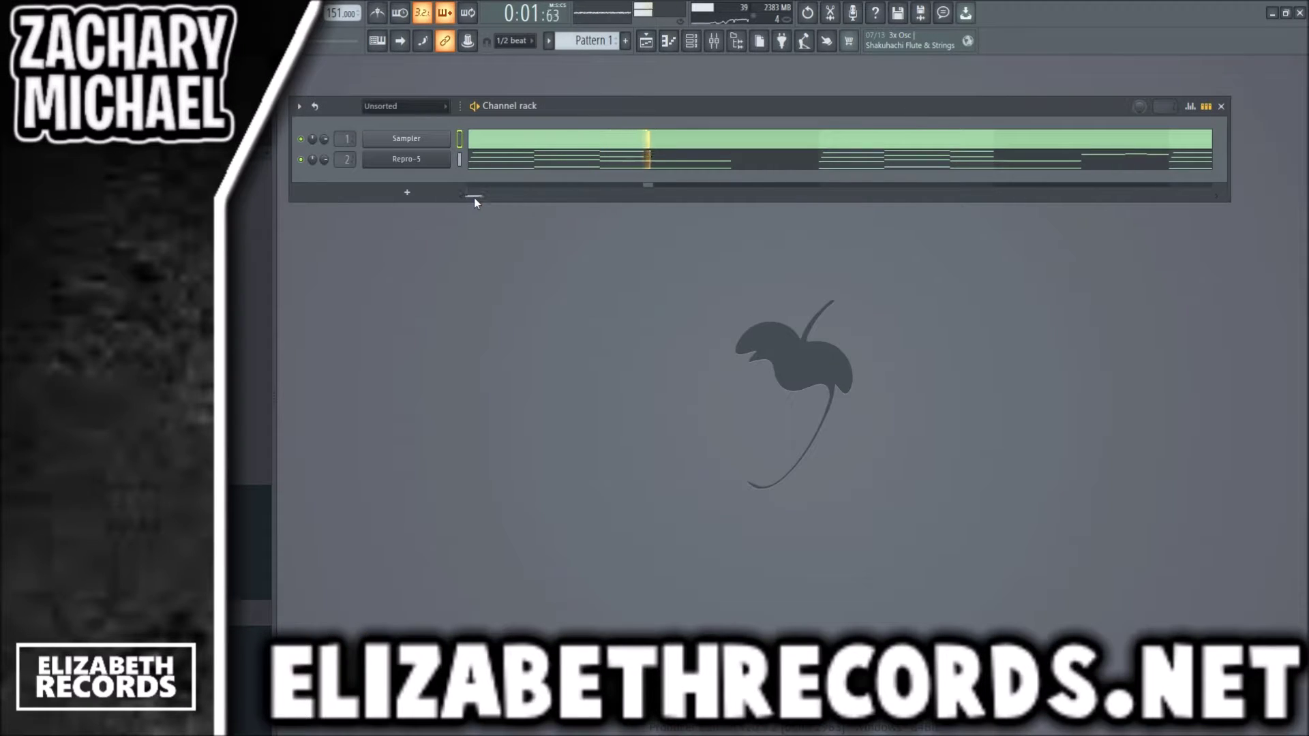
left_click(713, 41)
key("space")
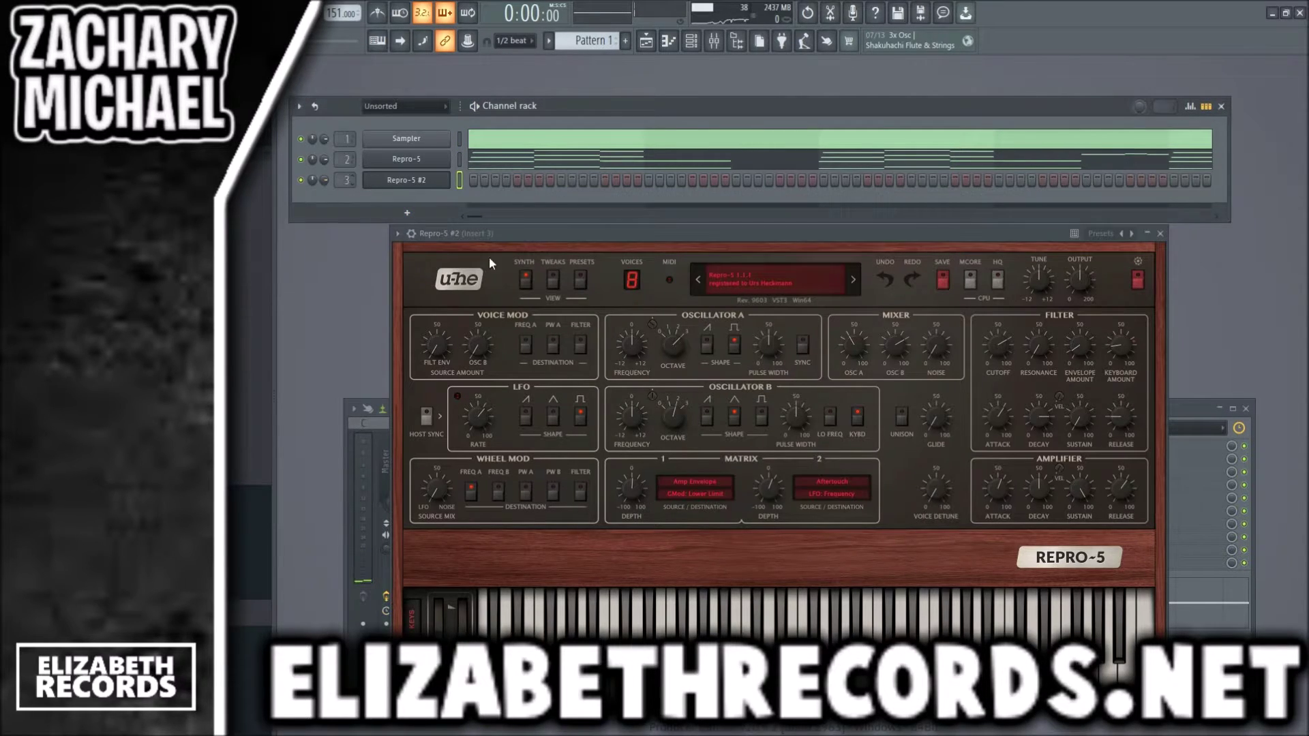
left_click(576, 276)
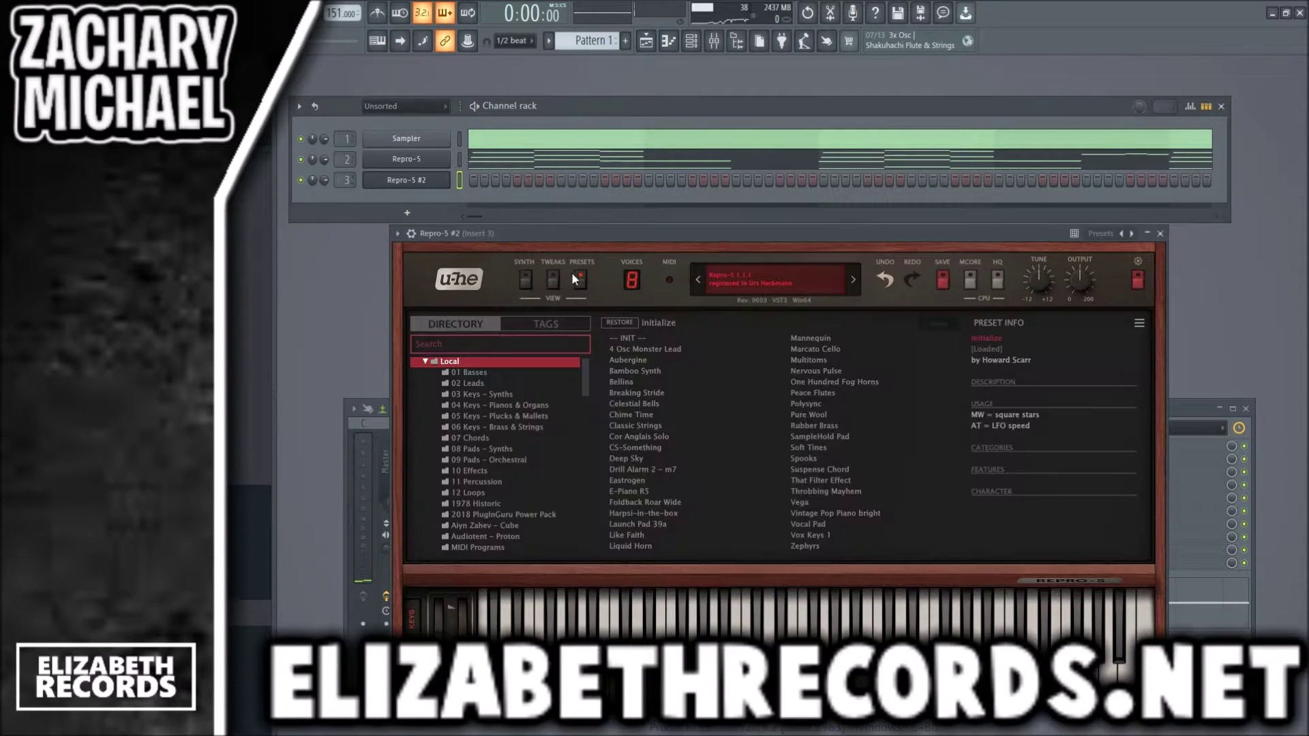
left_click_drag(589, 387, 587, 424)
left_click(562, 437)
Audition the presets Synth – Method, Morning, Never and Play, and keep Synth – Never for the second Repro-5.
left_click(825, 511)
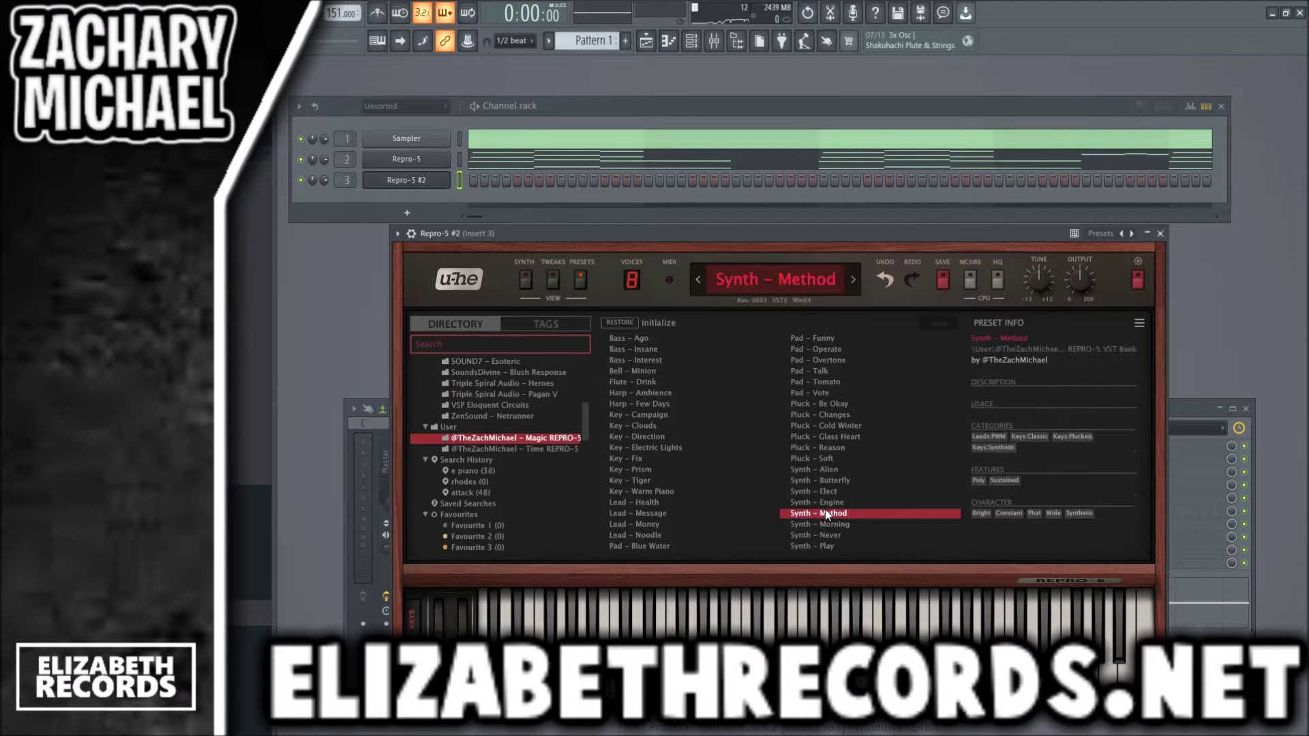
left_click(837, 523)
left_click(843, 535)
left_click(842, 546)
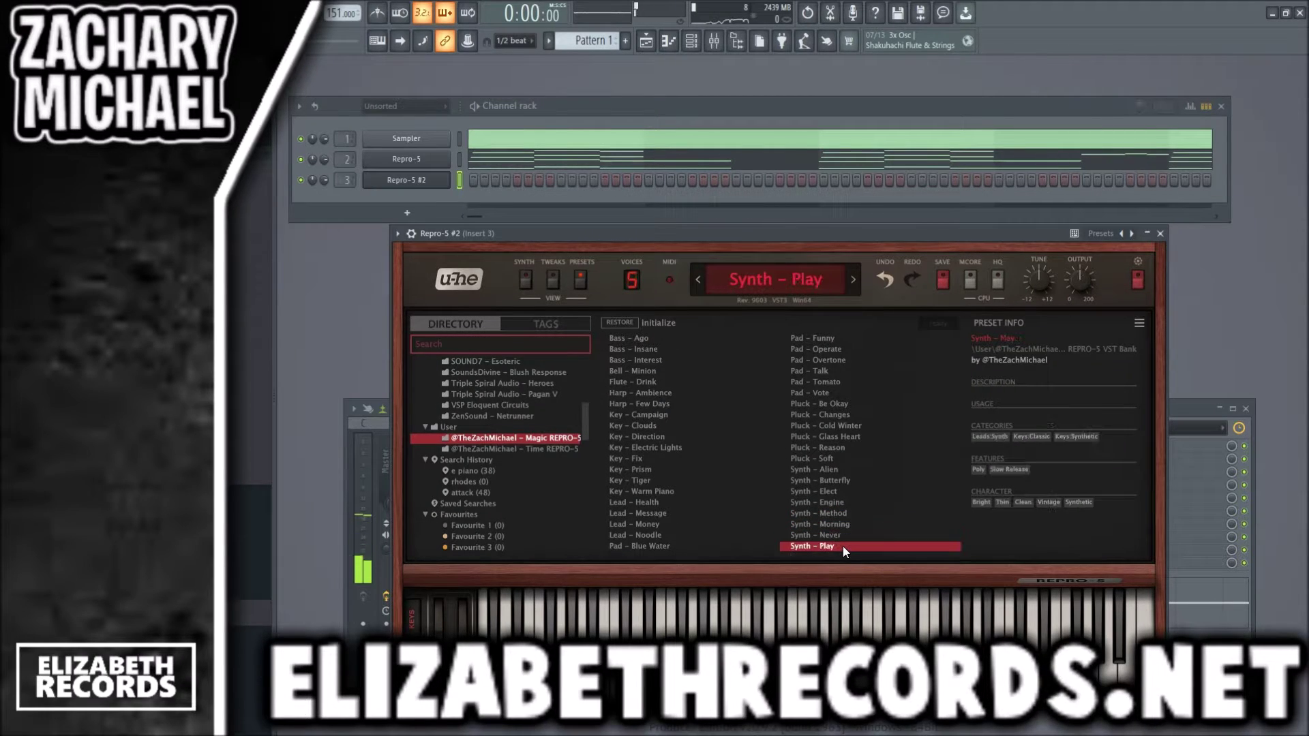
left_click(841, 537)
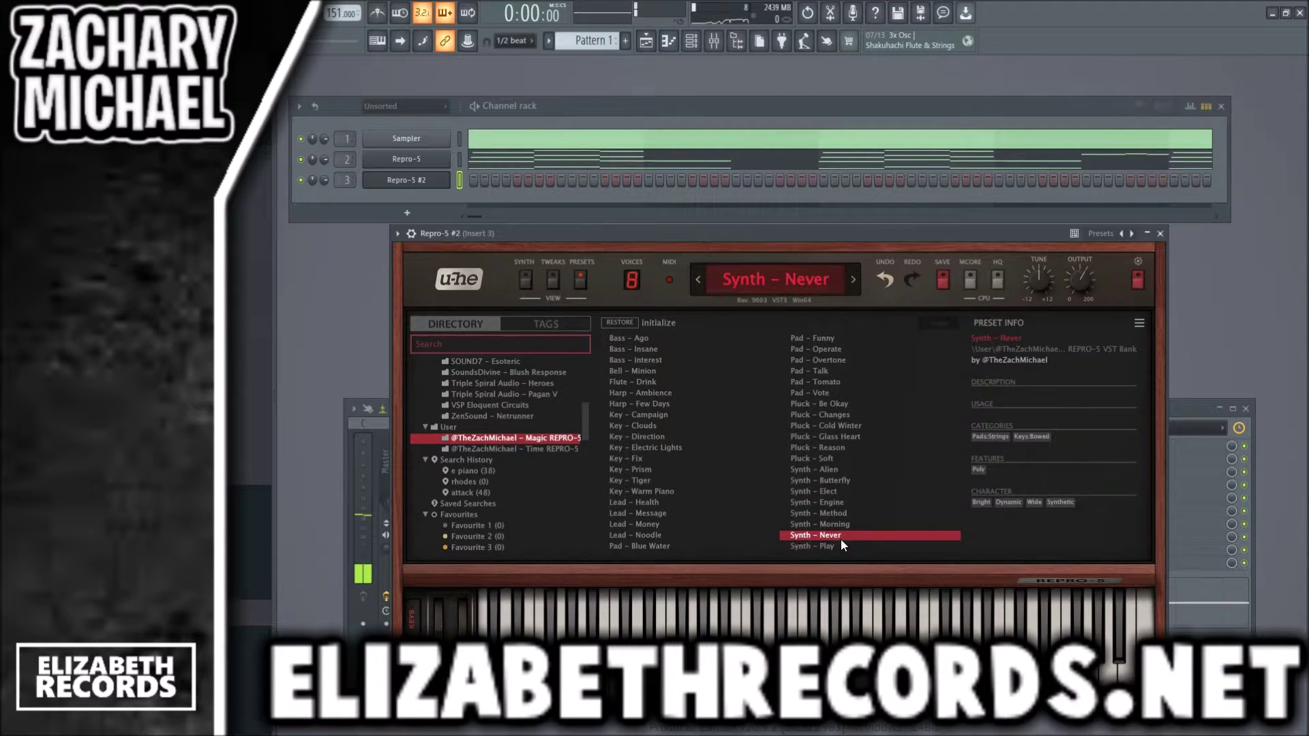
left_click(1160, 234)
Remove the scale guide notes from the Sampler channel.
right_click(432, 186)
left_click(454, 192)
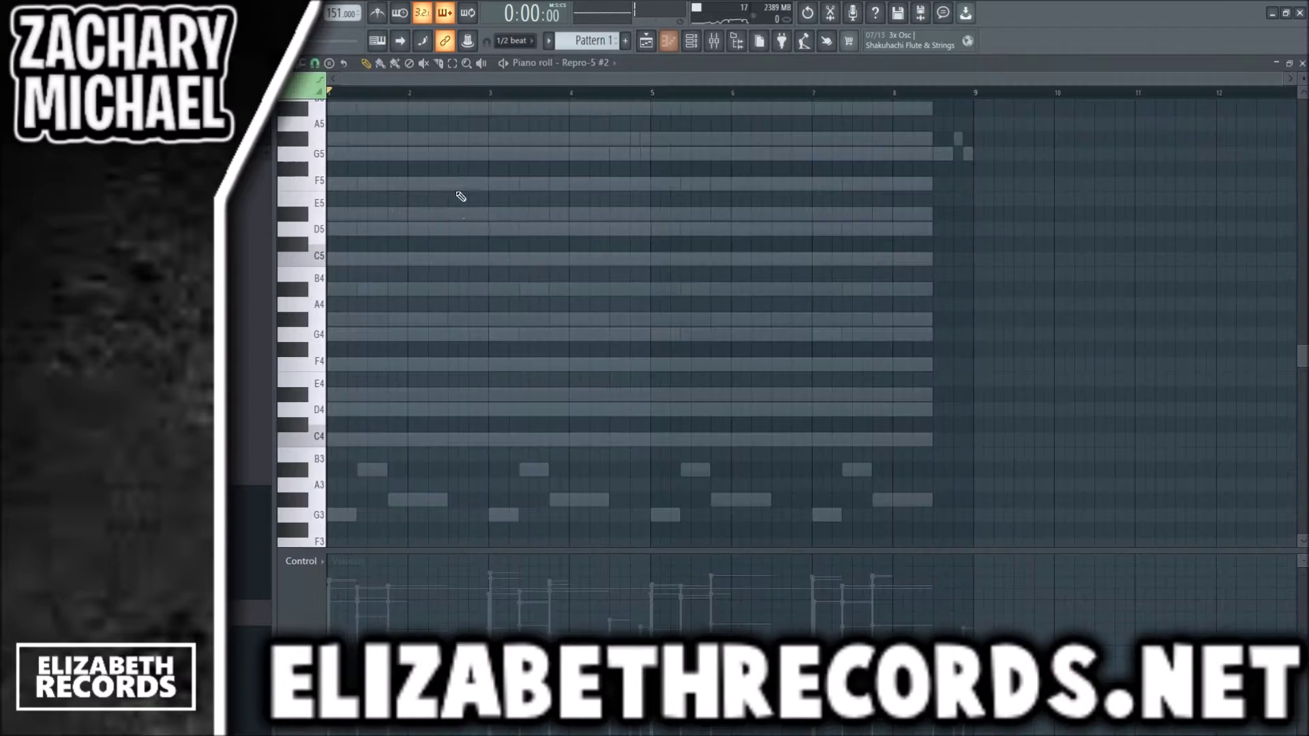
key("Escape")
key("ctrl+x")
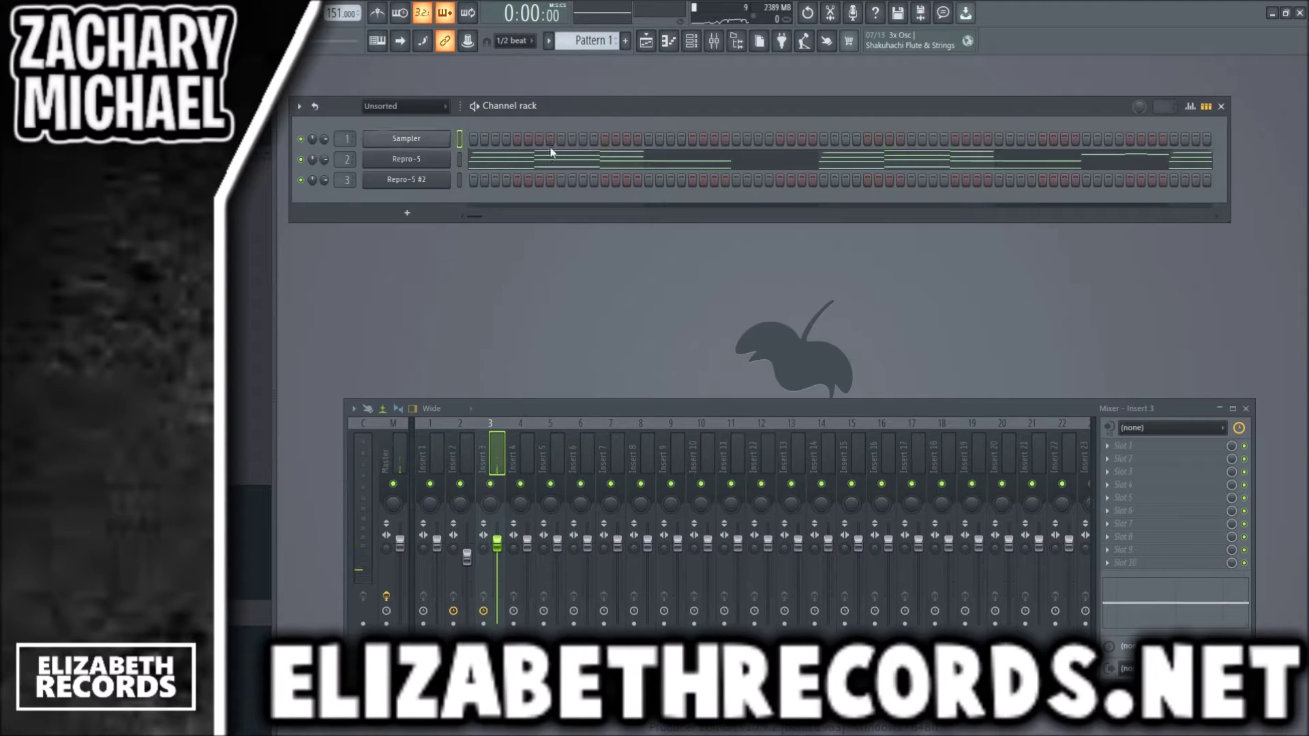
Draw a three-beat A#5 at the start of the Repro-5 #2 piano roll, followed by a one-beat C6.
right_click(443, 176)
left_click(468, 183)
scroll(402, 298, "up", 1)
left_click(332, 288)
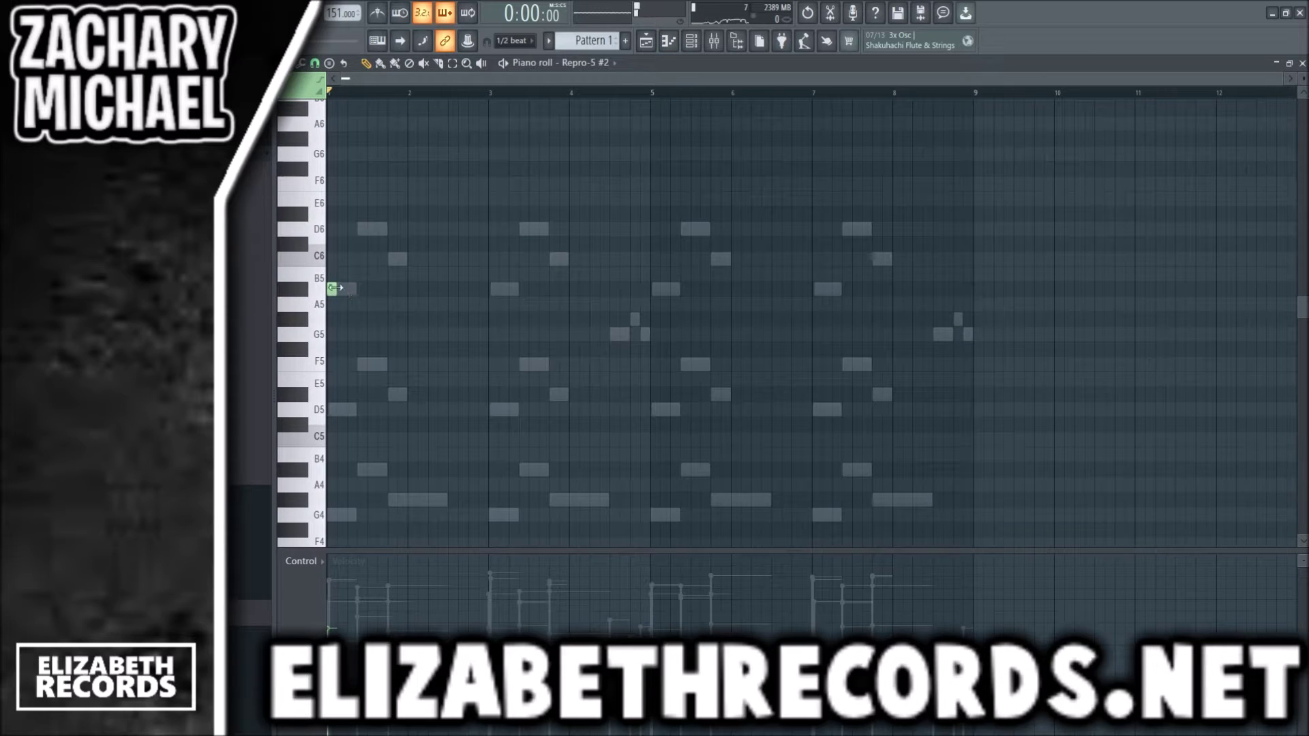
left_click(398, 259)
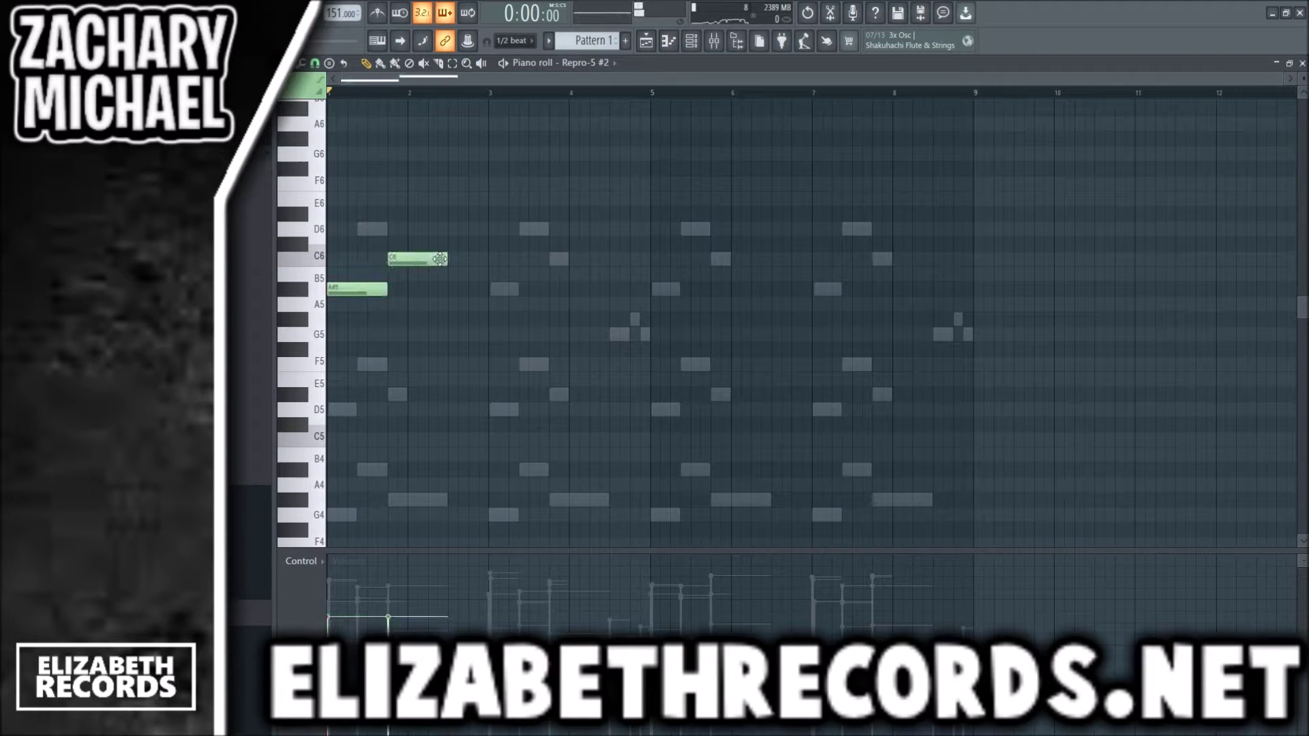
key("space")
right_click(401, 258)
left_click_drag(396, 258, 406, 259)
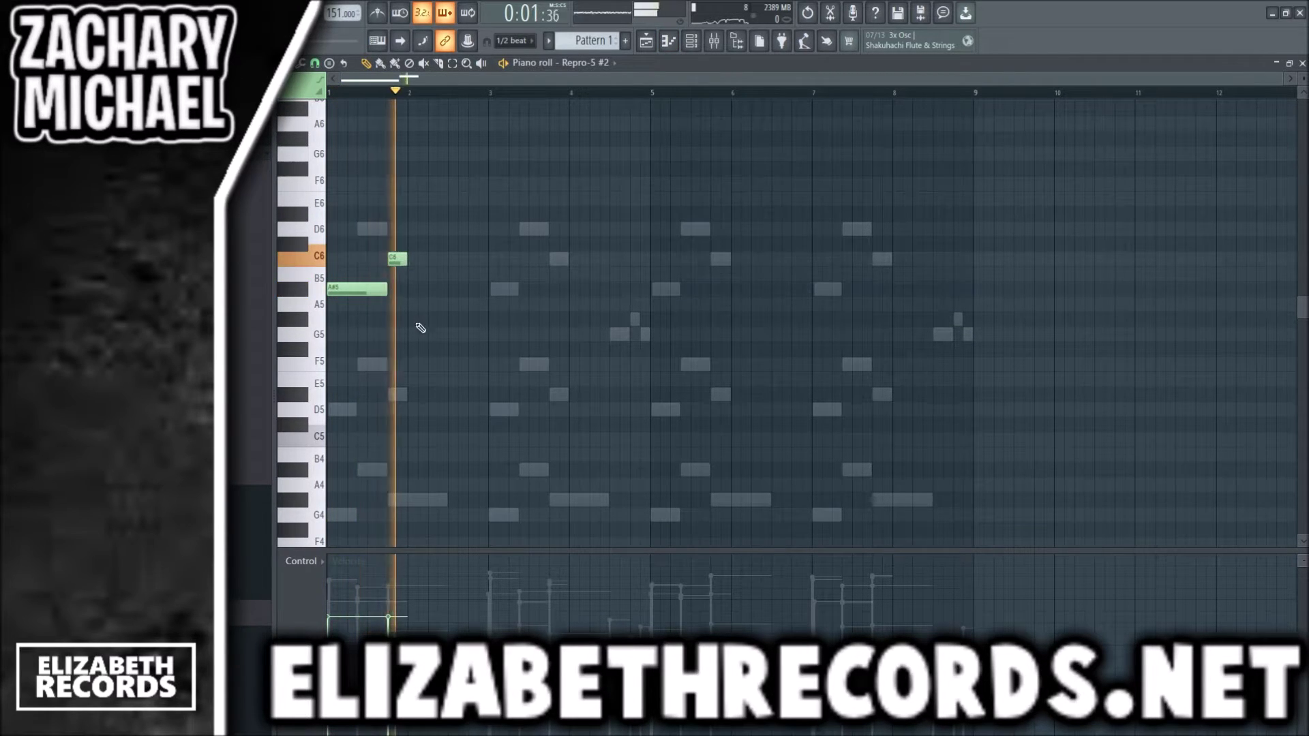
Add an F5 note of about three beats at the start of bar 2 and play the phrase.
left_click(413, 364)
left_click_drag(427, 364, 457, 366)
key("space")
key("space")
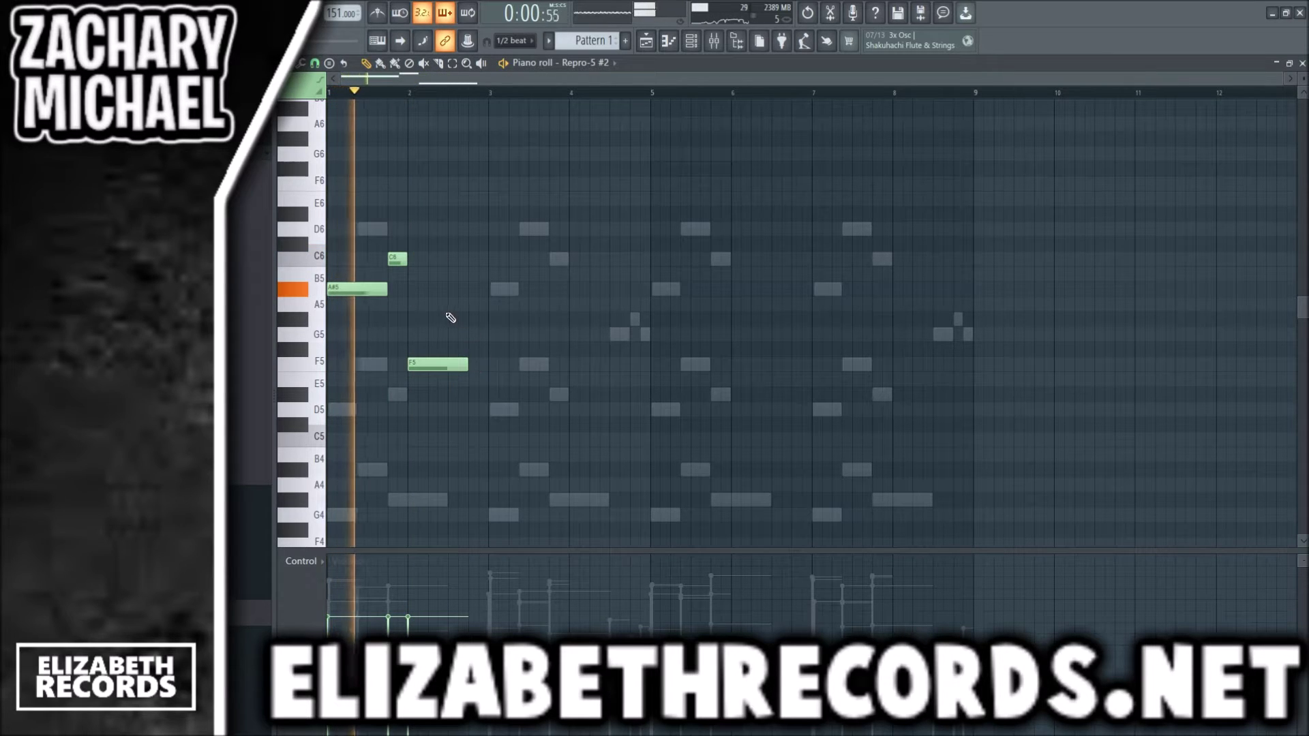
scroll(473, 283, "up", 2)
scroll(477, 313, "down", 2)
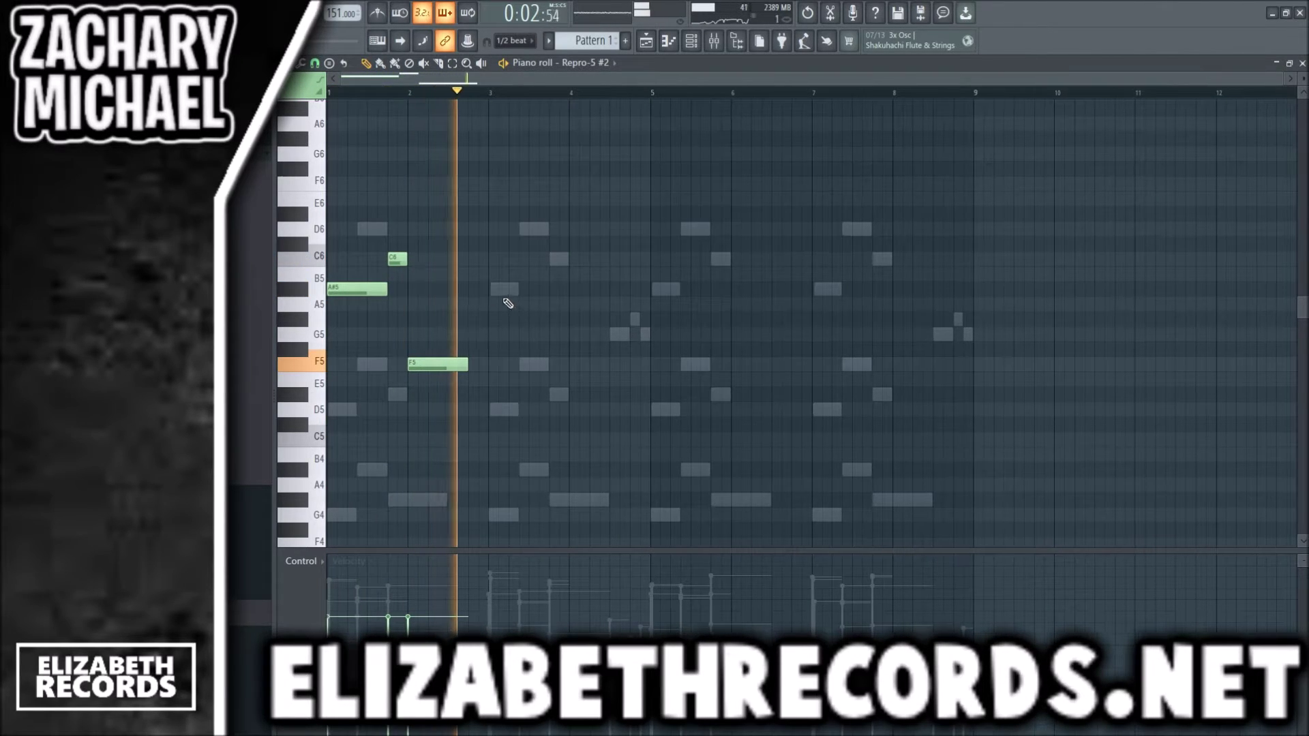
Duplicate the phrase into bars 3 and 4, move its first note to D6 and its last to G5, and play it.
key("ctrl+b")
key("space")
left_click_drag(533, 290, 533, 230)
left_click_drag(590, 363, 589, 334)
key("space")
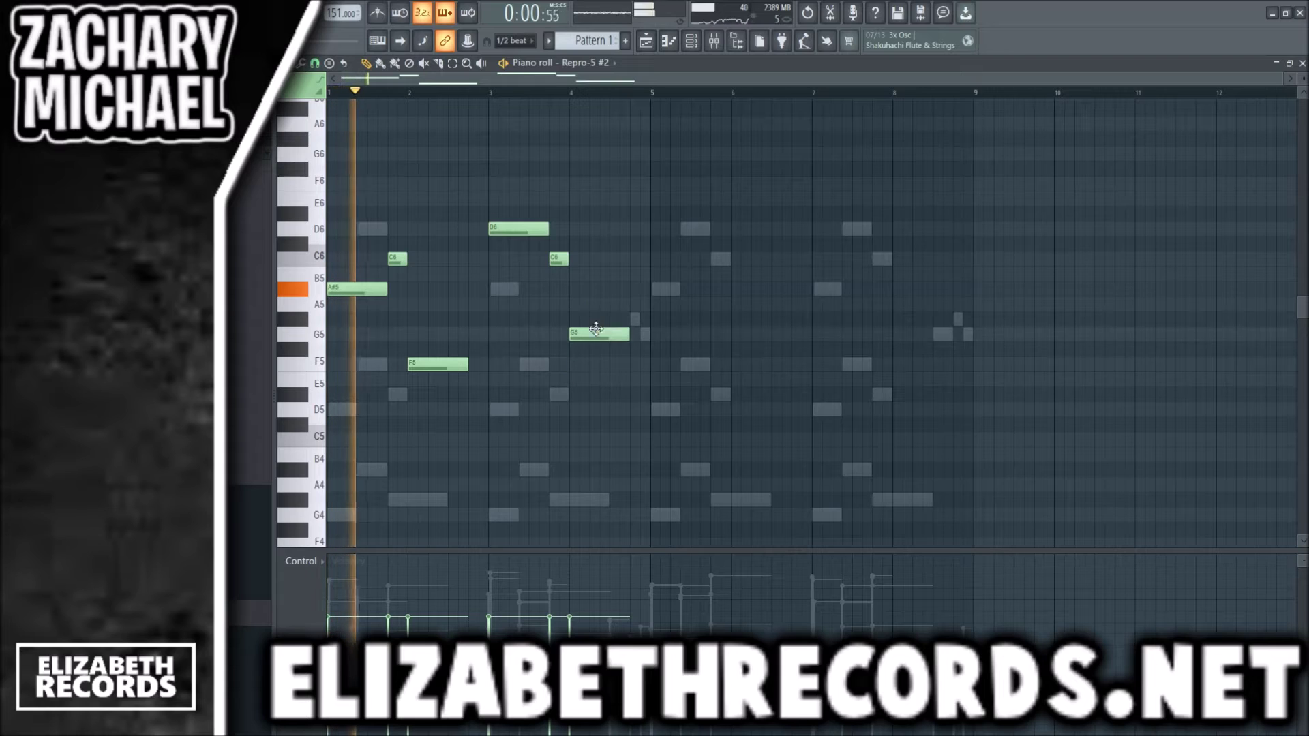
Duplicate the four-bar counter melody into bars 5 to 8 and select all four C6 notes.
key("ctrl+b")
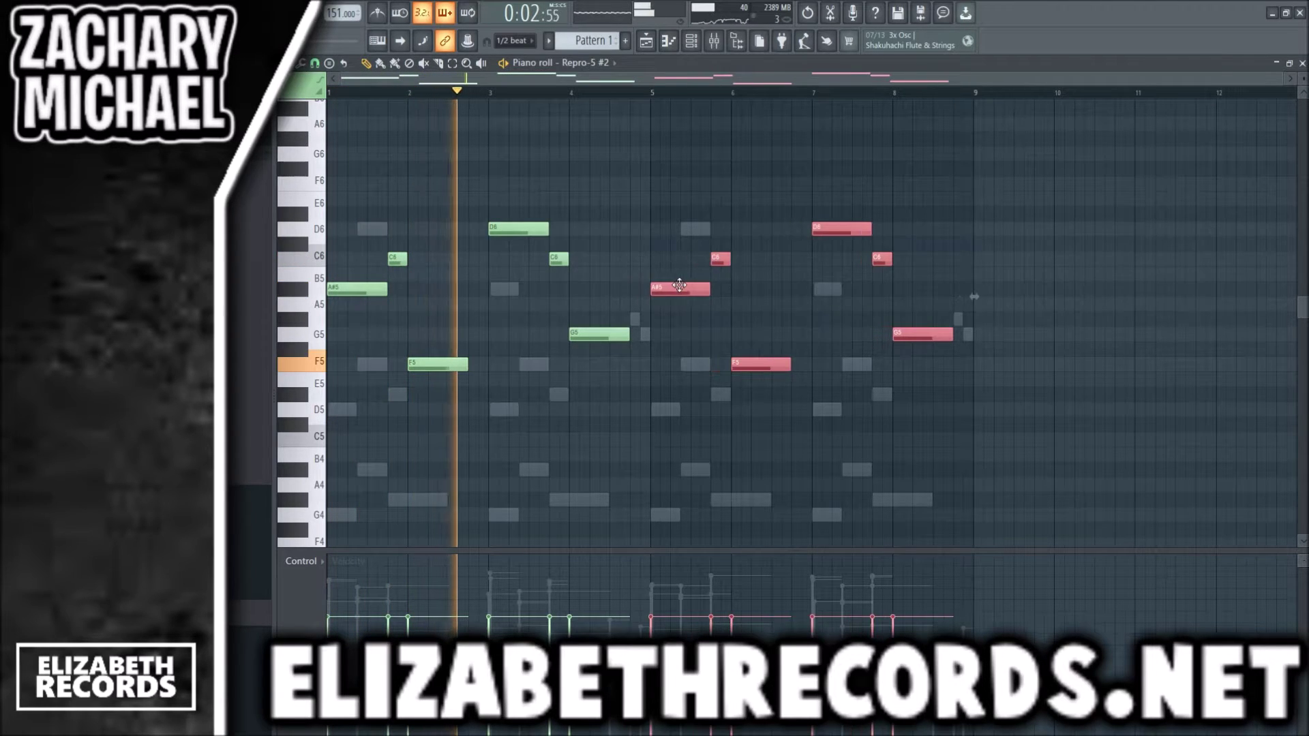
key("ctrl+d")
left_click_drag(903, 264, 361, 266)
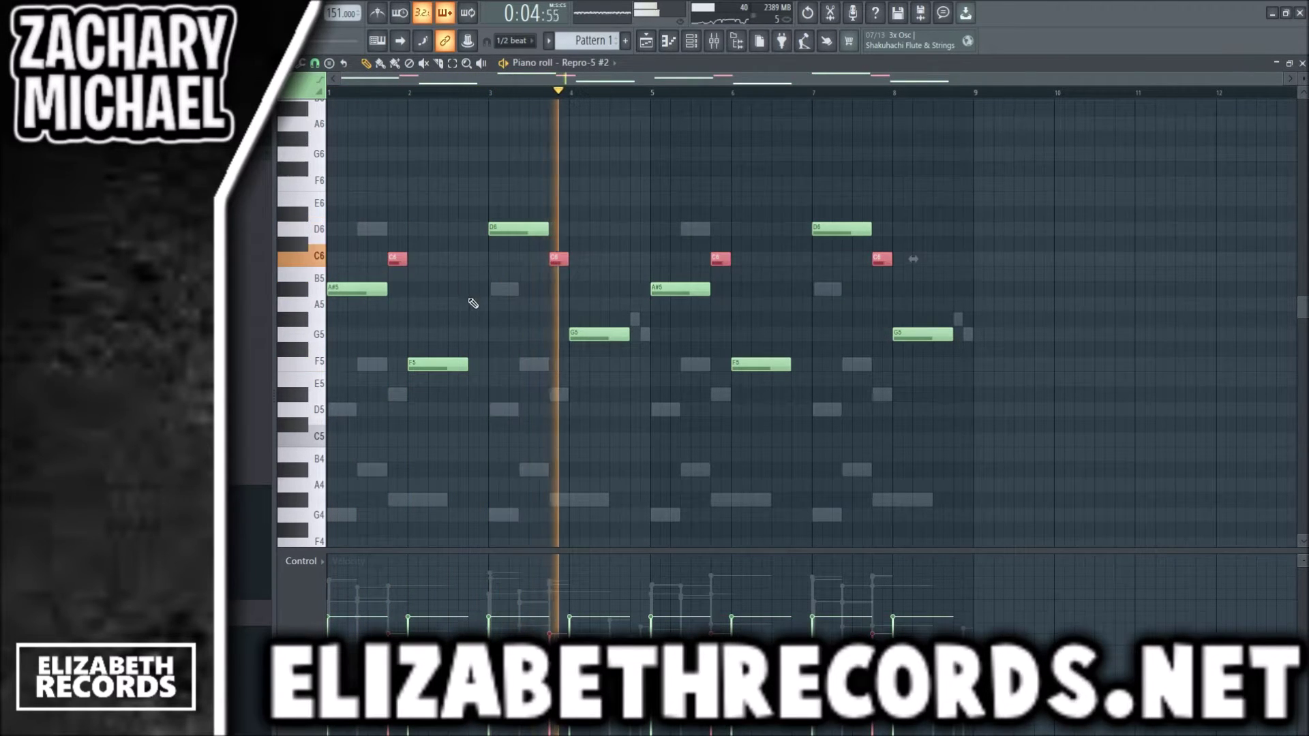
scroll(471, 302, "down", 2)
key("ctrl+d")
Lower the volume of mixer insert 3 slightly while the pattern plays, and stop playback.
key("F7")
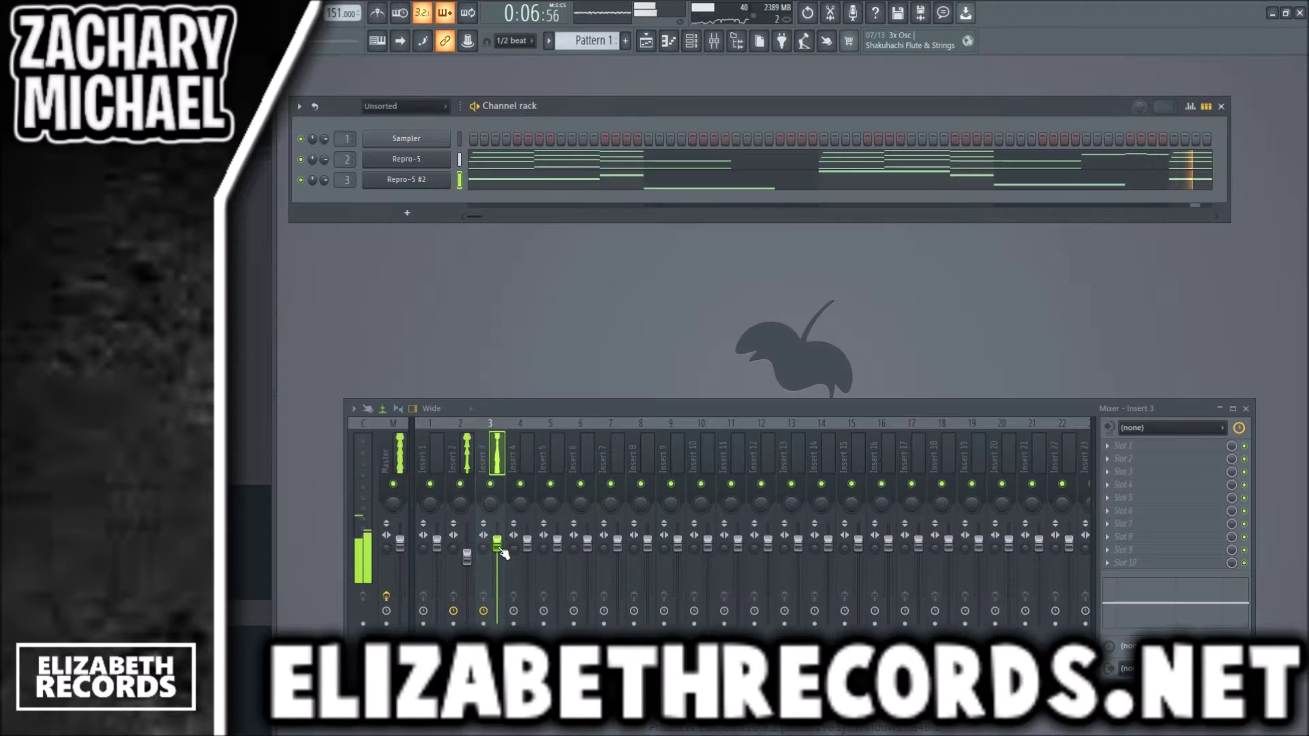
left_click_drag(498, 546, 499, 550)
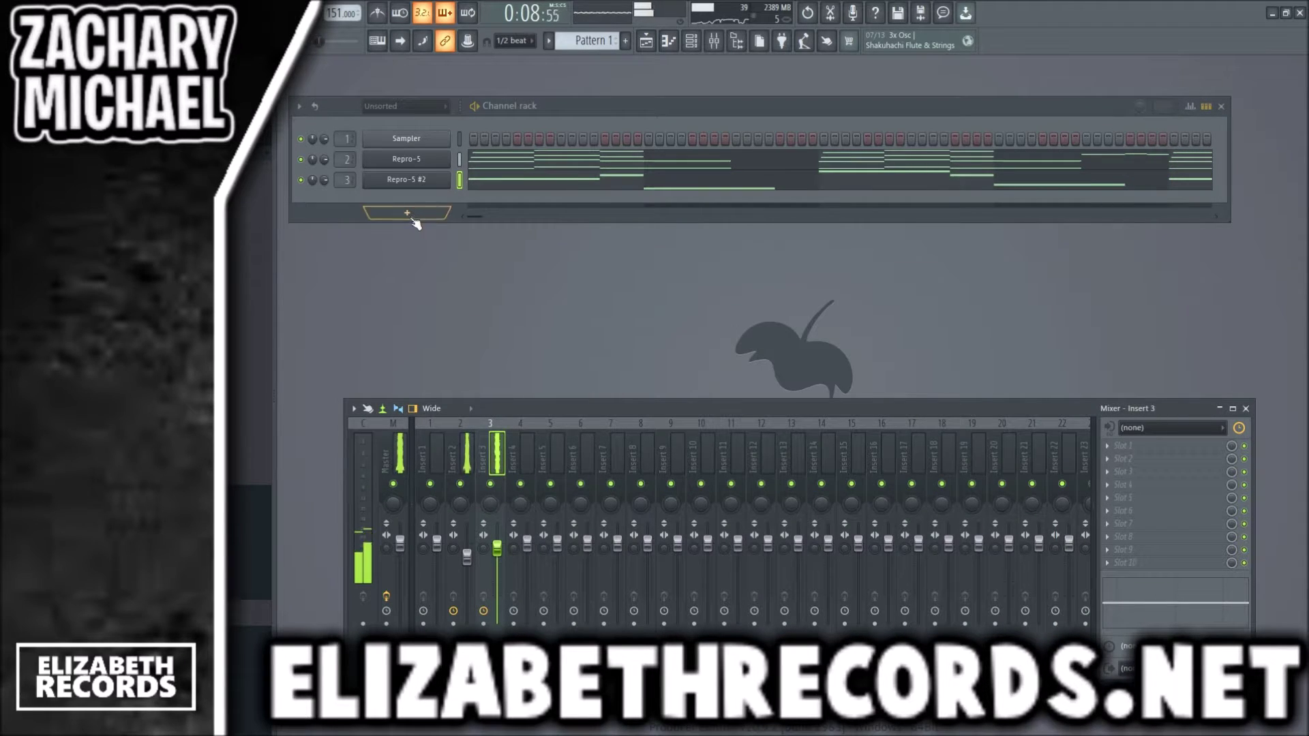
key("space")
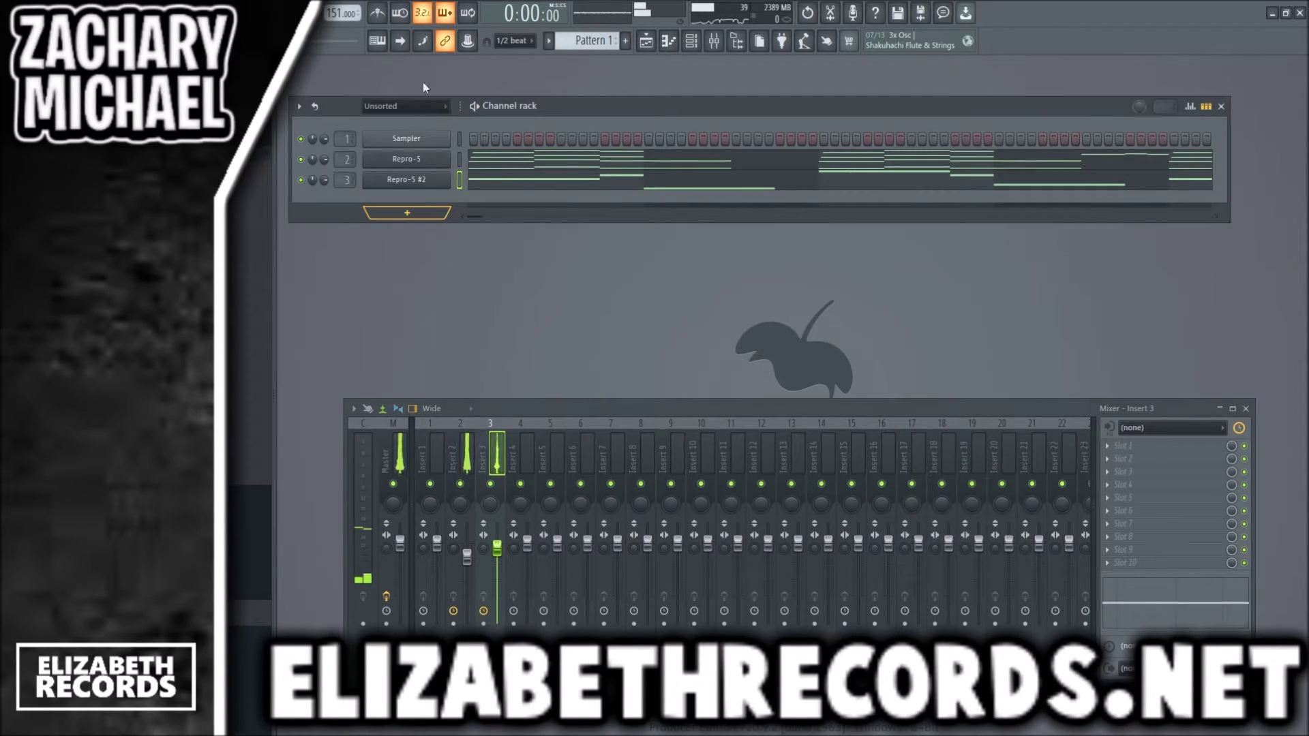
Add a third Repro-5 on mixer insert 4 and load the Pluck – Soft preset from the Magic REPRO-5 bank.
left_click(481, 293)
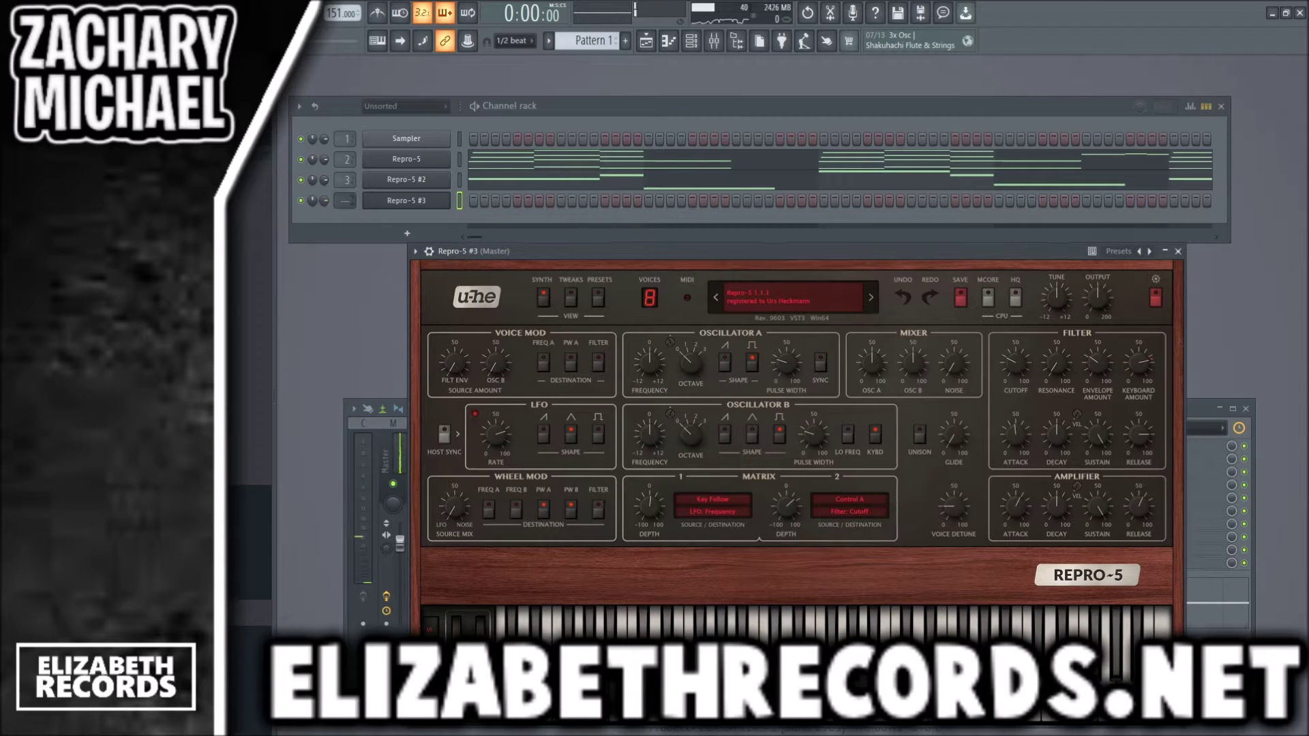
left_click(598, 296)
scroll(600, 442, "down", 5)
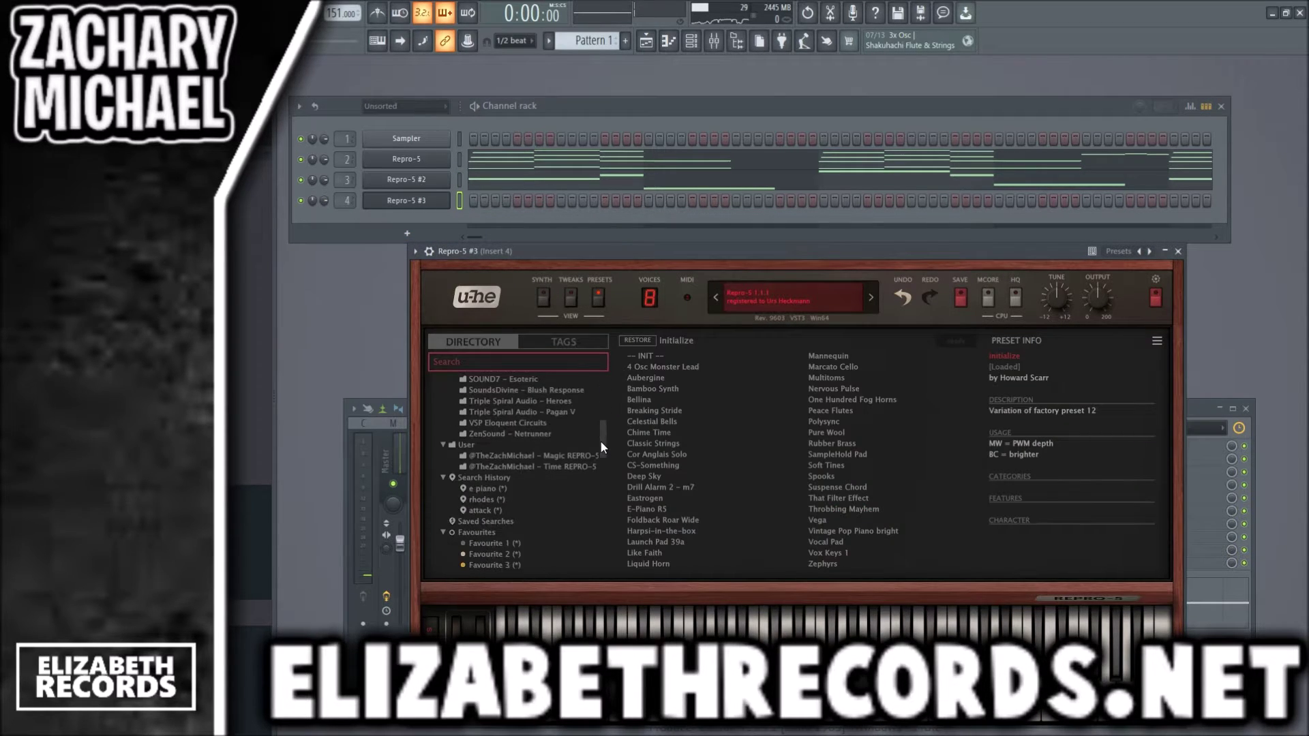
left_click(588, 457)
left_click(845, 478)
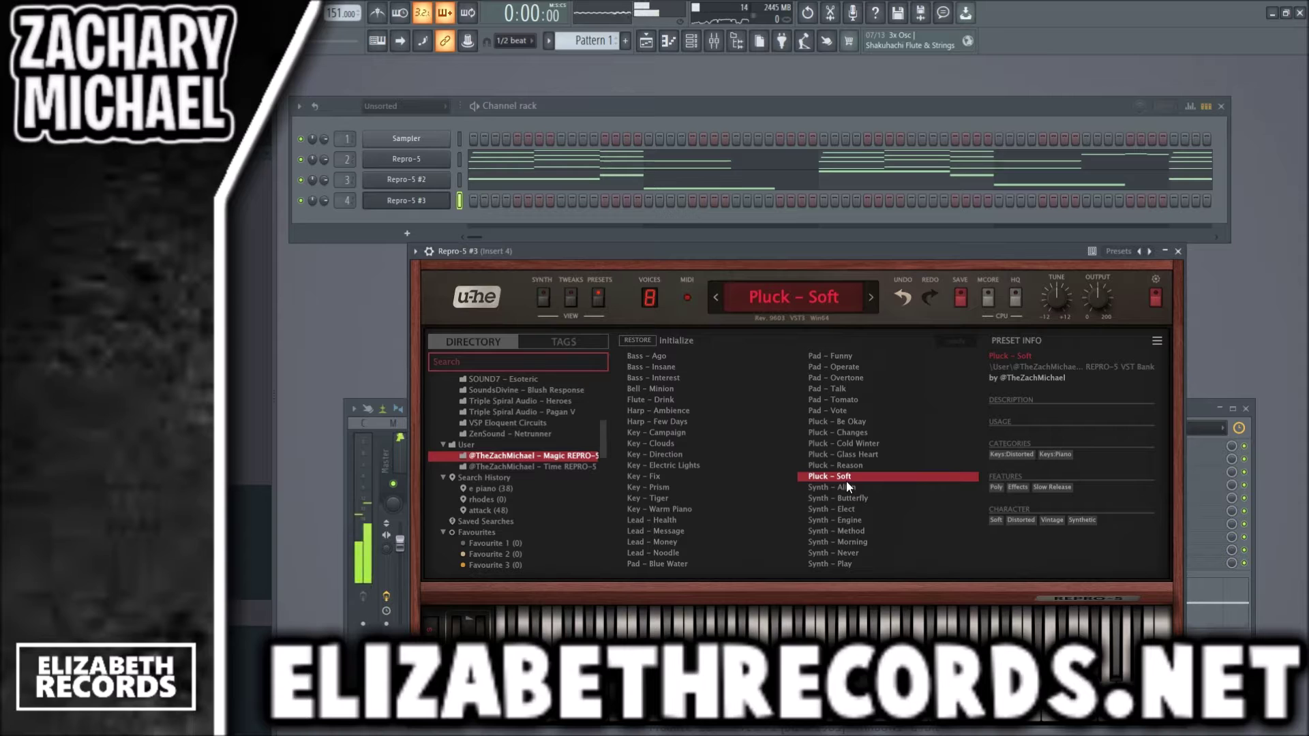
left_click(1179, 251)
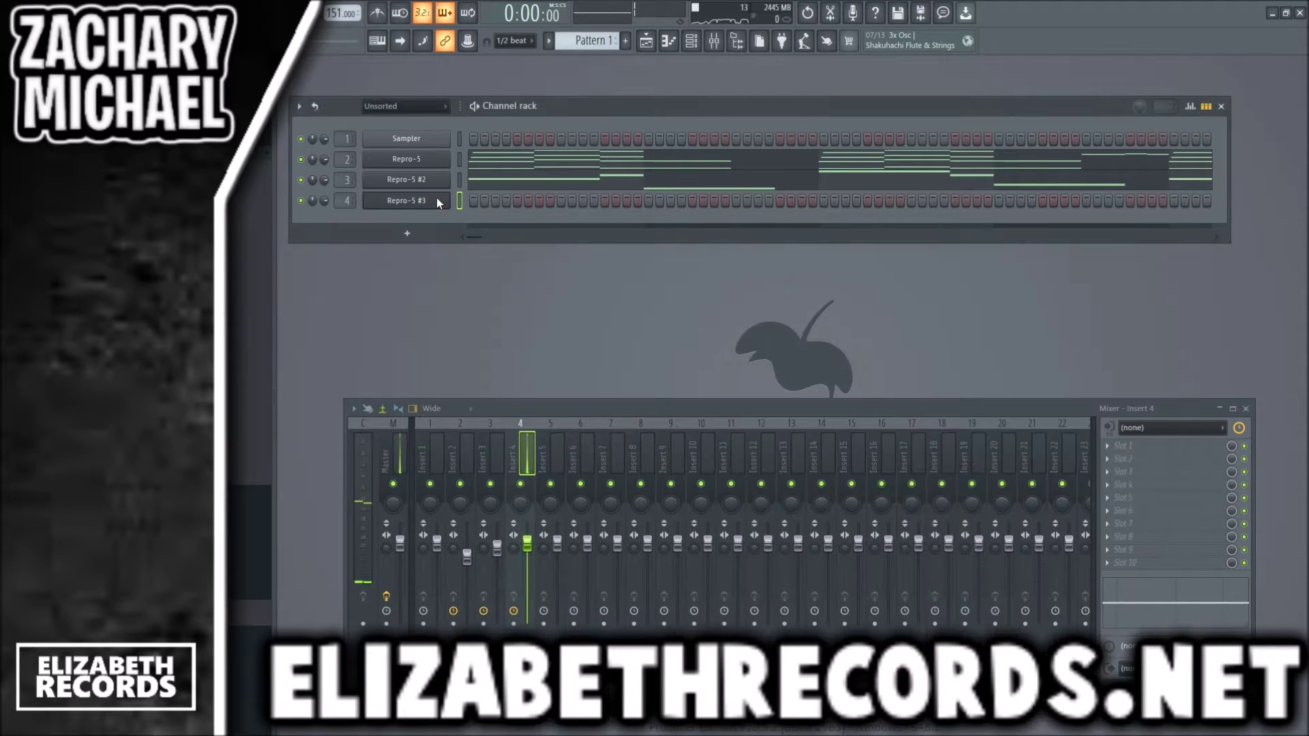
Copy the first Repro-5 channel's melody notes into the Repro-5 #3 piano roll and play the pattern.
key("F7")
scroll(359, 304, "down", 3)
key("F7")
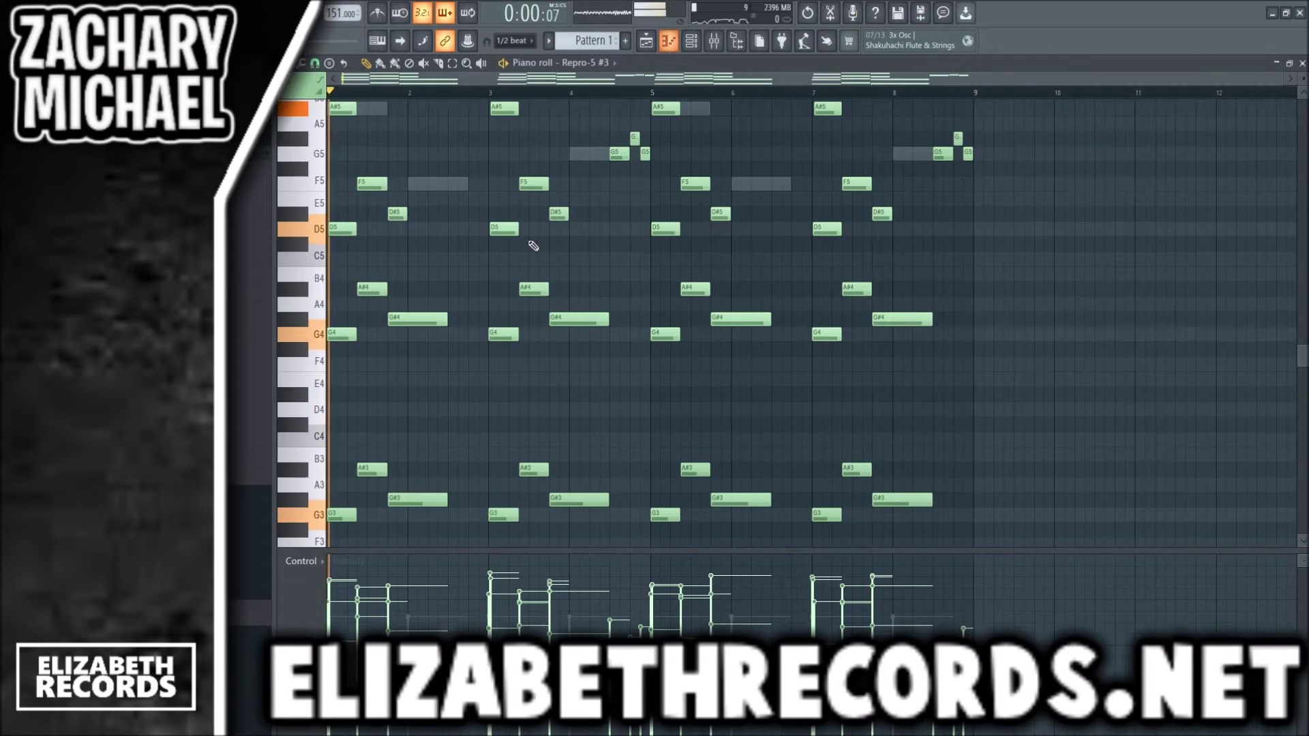
Shorten all the Repro-5 #3 melody notes to brief staccato hits and transpose them up two octaves.
key("F7")
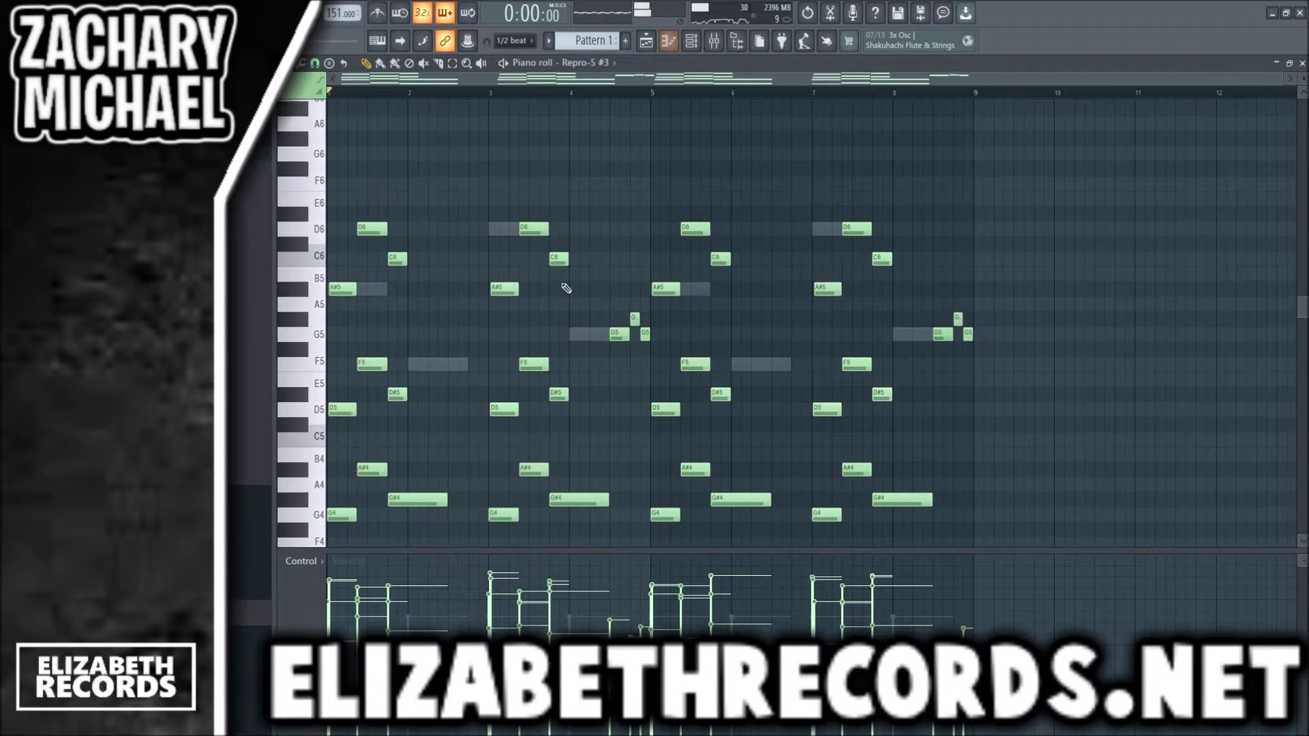
scroll(565, 305, "down", 2)
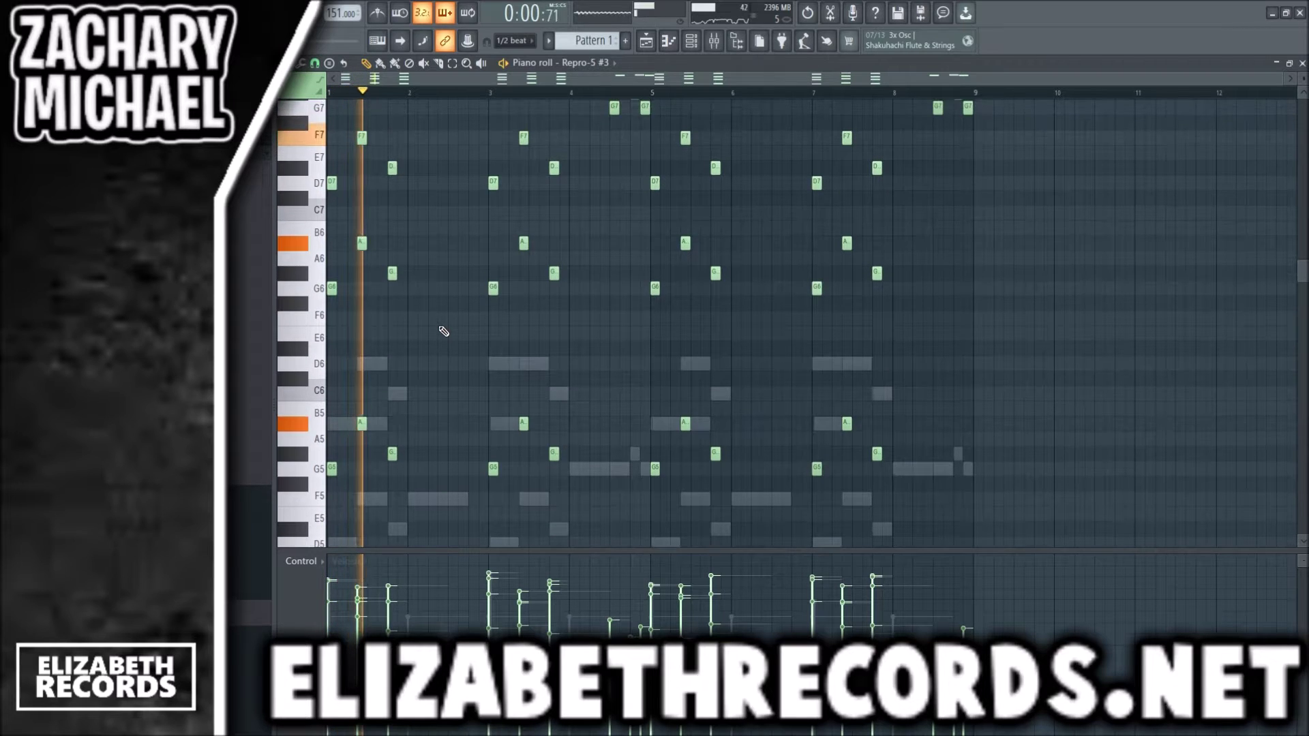
scroll(443, 331, "up", 1)
scroll(444, 332, "down", 3)
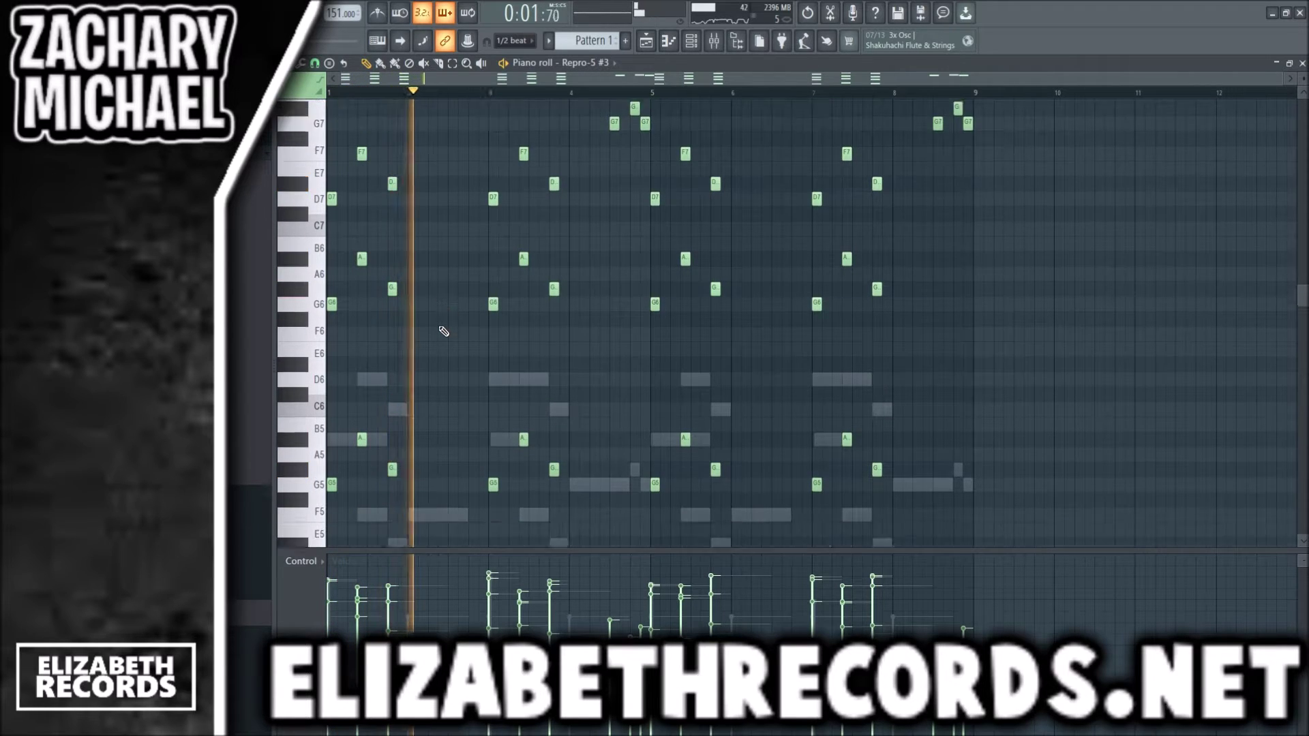
Select all the Repro-5 #3 notes, raise their velocities to maximum, and leave the piano roll.
left_click_drag(1086, 488, 317, 101)
scroll(444, 317, "up", 4)
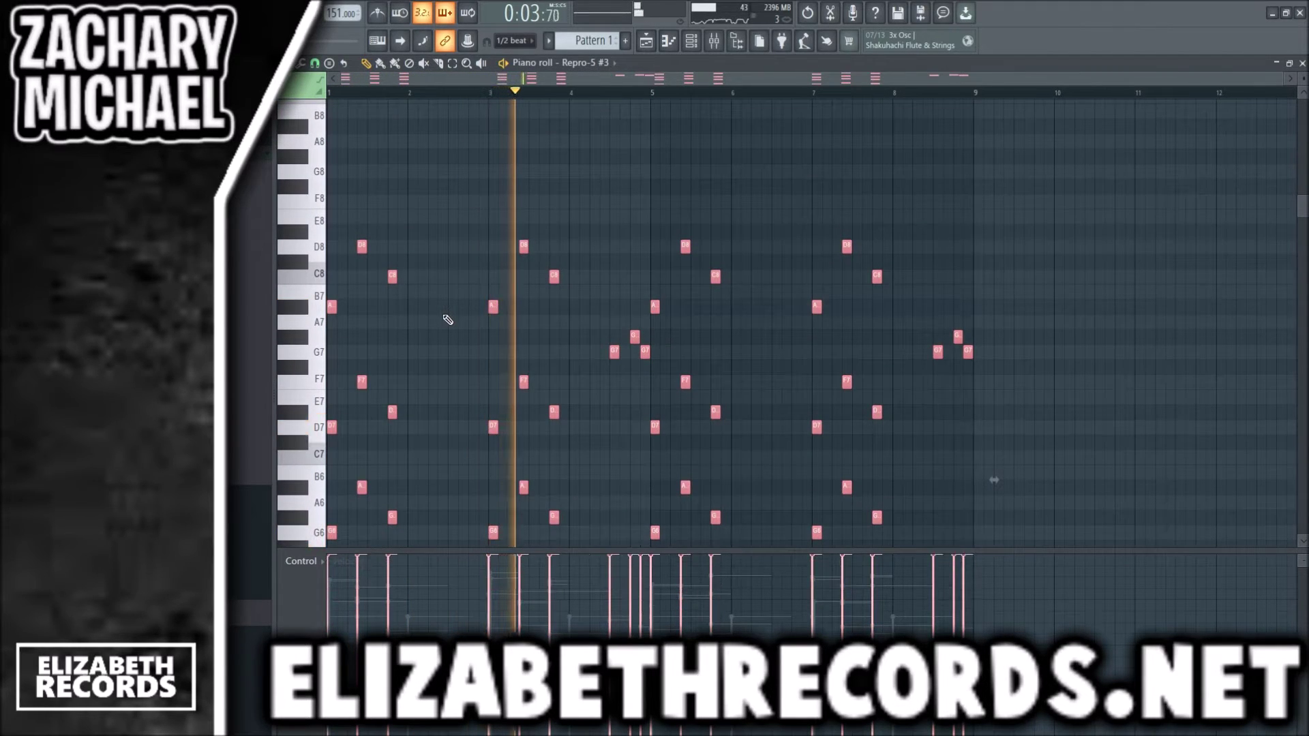
scroll(444, 318, "down", 5)
left_click(444, 313, "ctrl")
key("Escape")
scroll(528, 543, "down", 3)
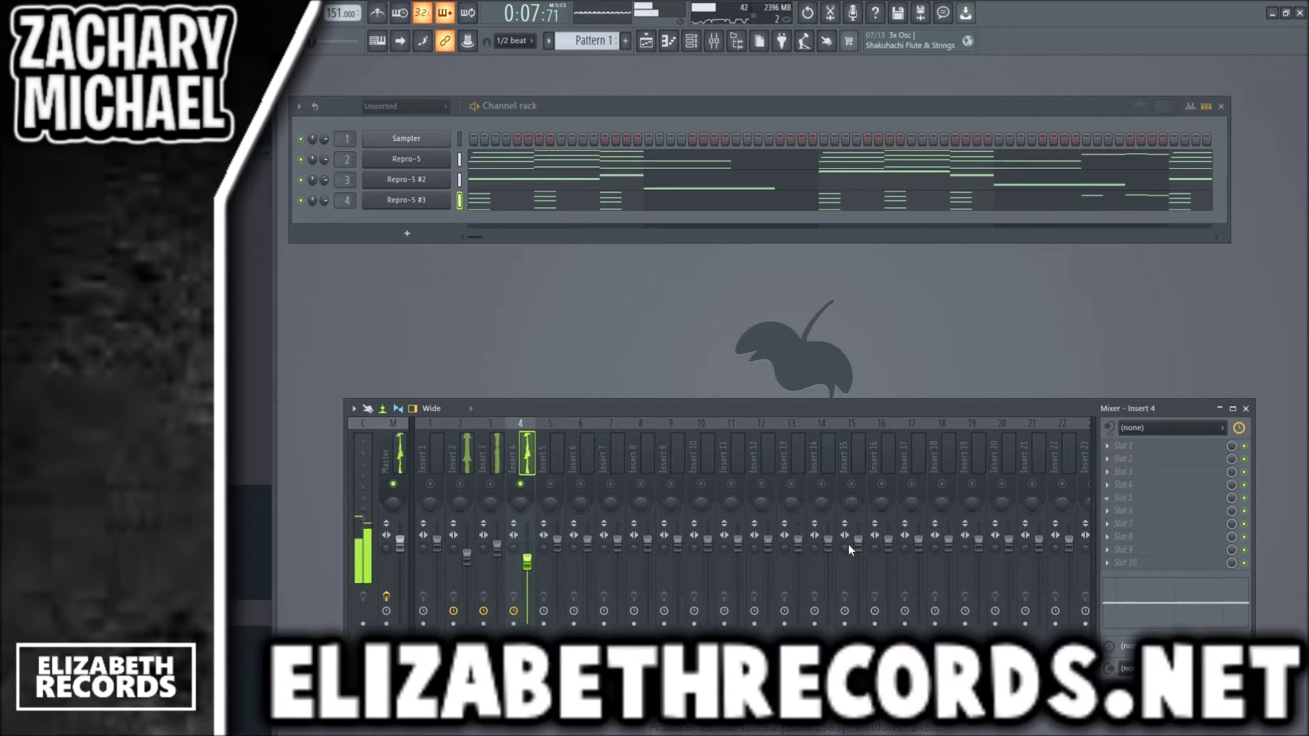
Compare the pluck layer soloed on mixer insert 4 with the full mix while the pattern plays.
right_click(521, 484)
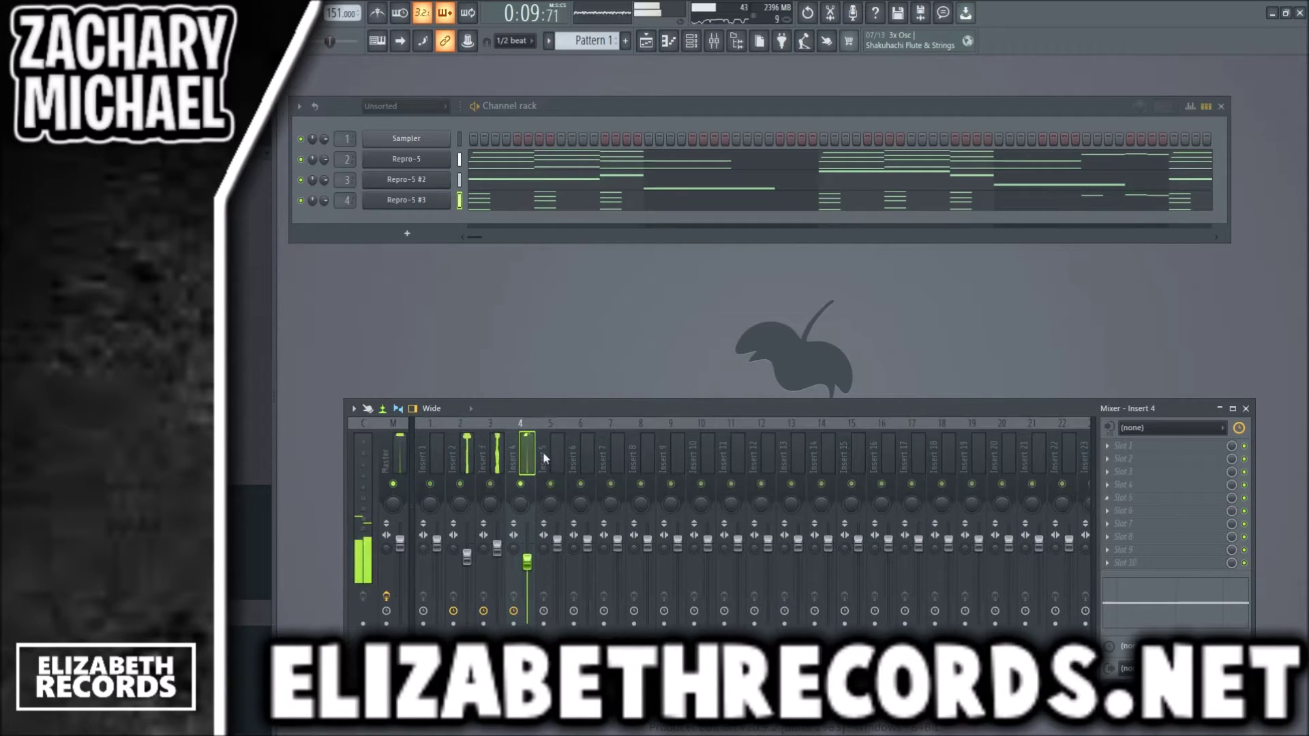
right_click(522, 484)
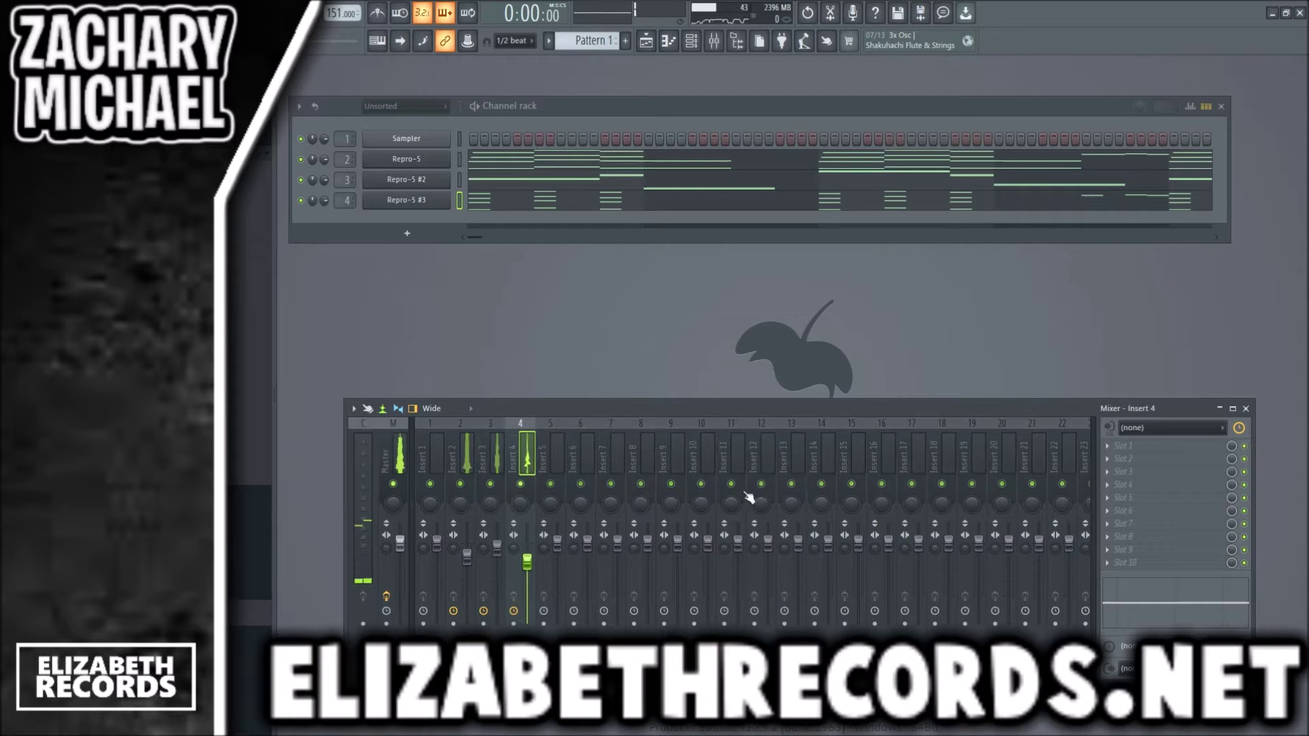
key("space")
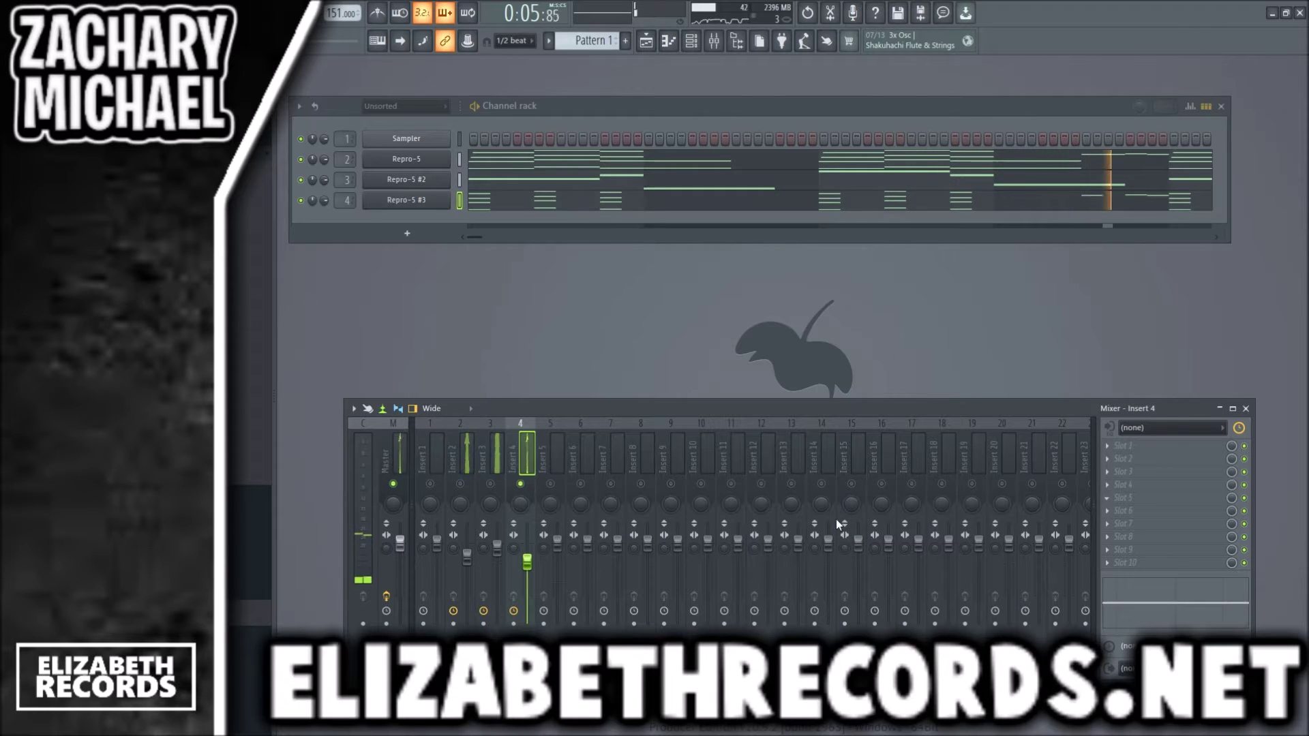
Add Glitch2 to mixer insert 4 with an empty sequence of 8 beats and 4 divisions, and try a Reverser block near its start.
left_click(712, 430)
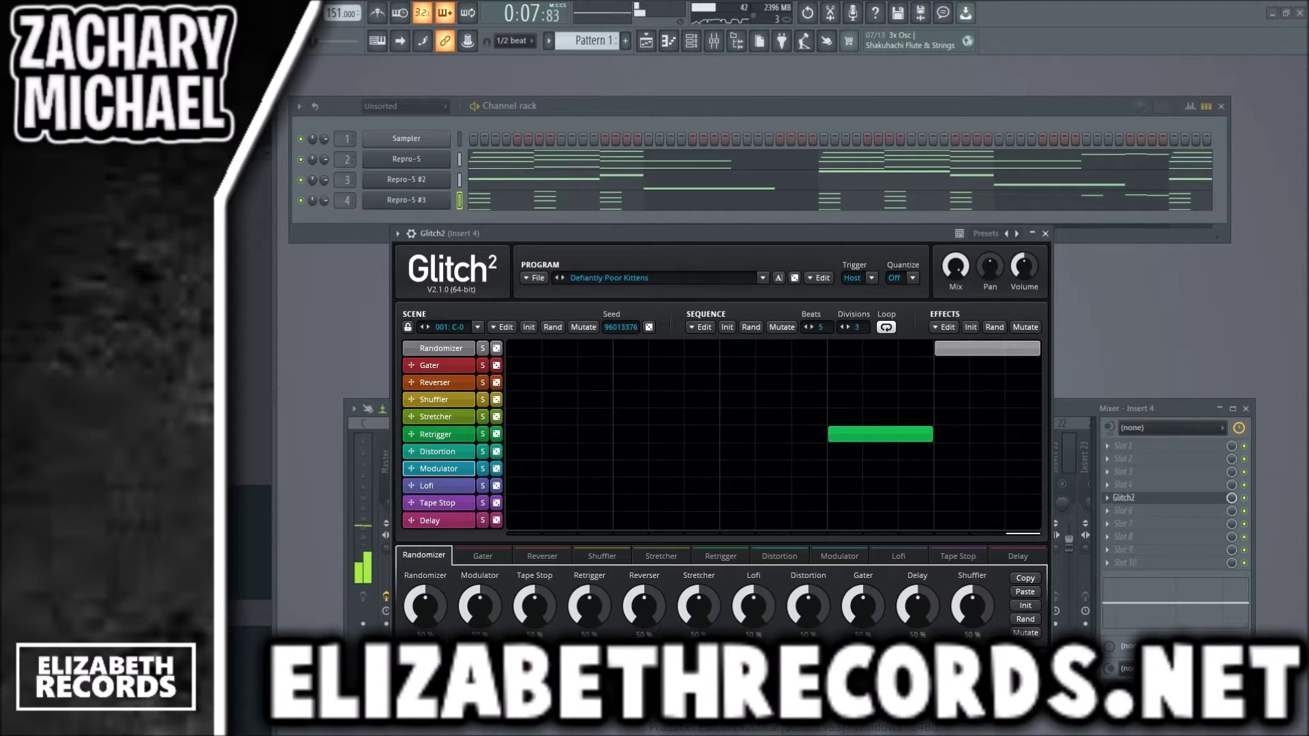
left_click_drag(821, 327, 856, 320)
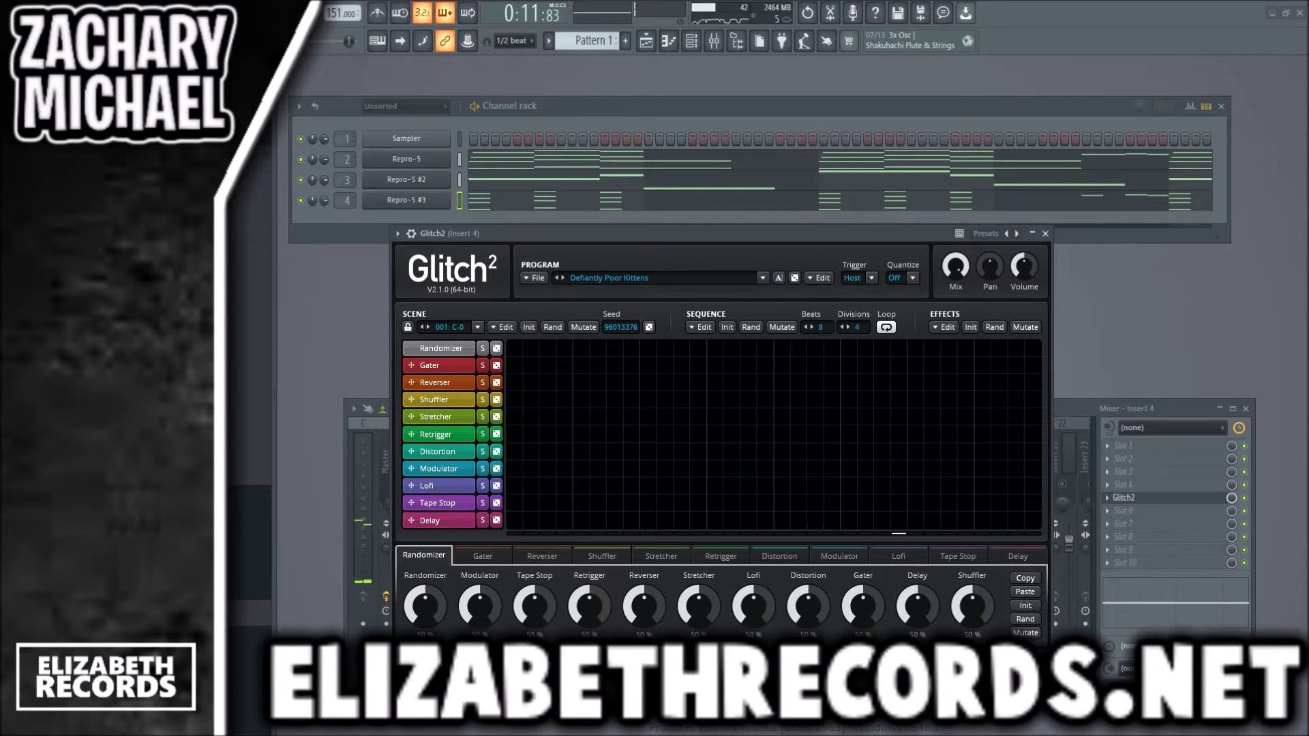
left_click_drag(514, 382, 566, 382)
right_click(540, 383)
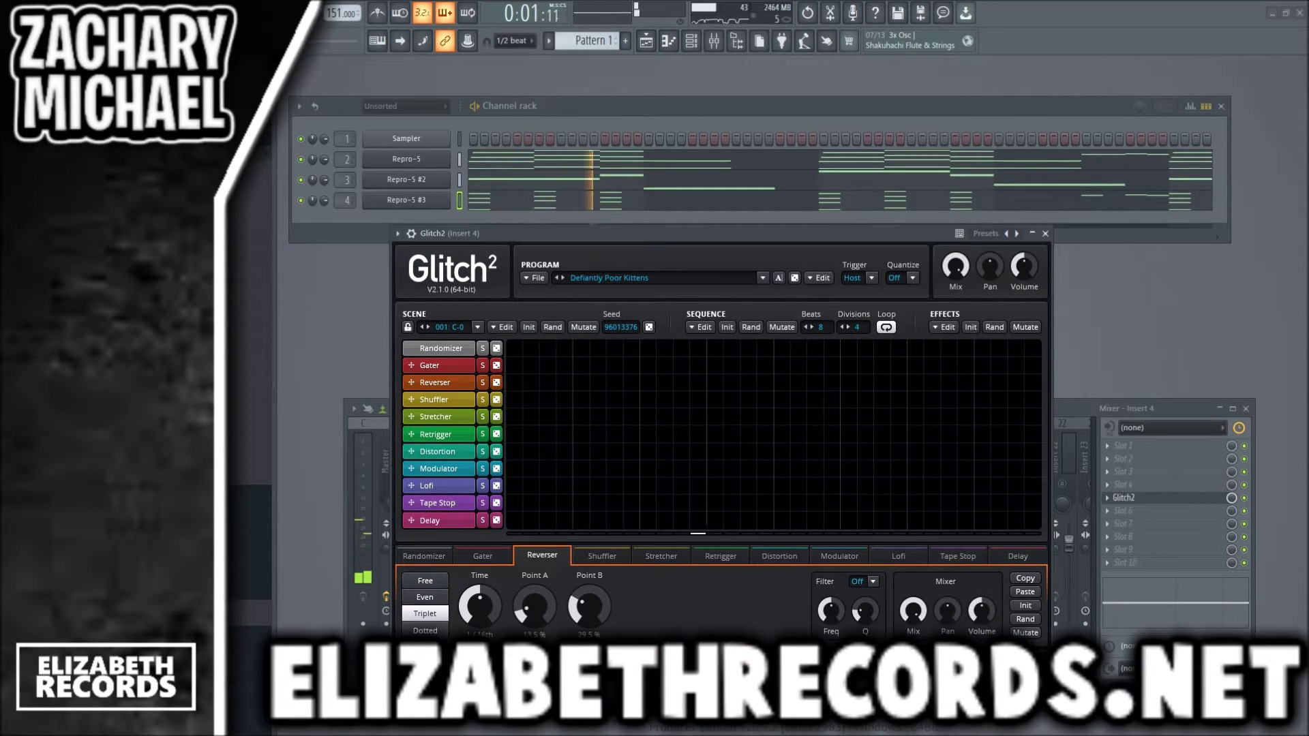